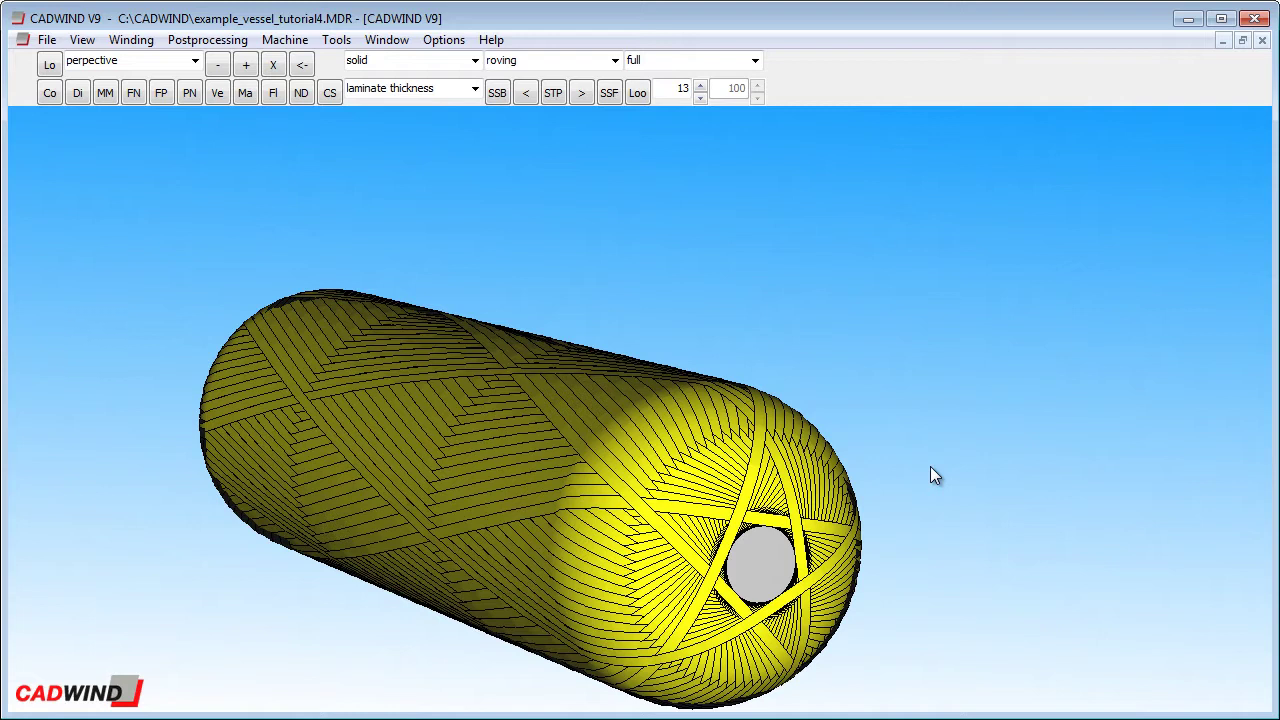
- Close the wound vessel document and begin a new circular cross-section mandrel
click(1262, 40)
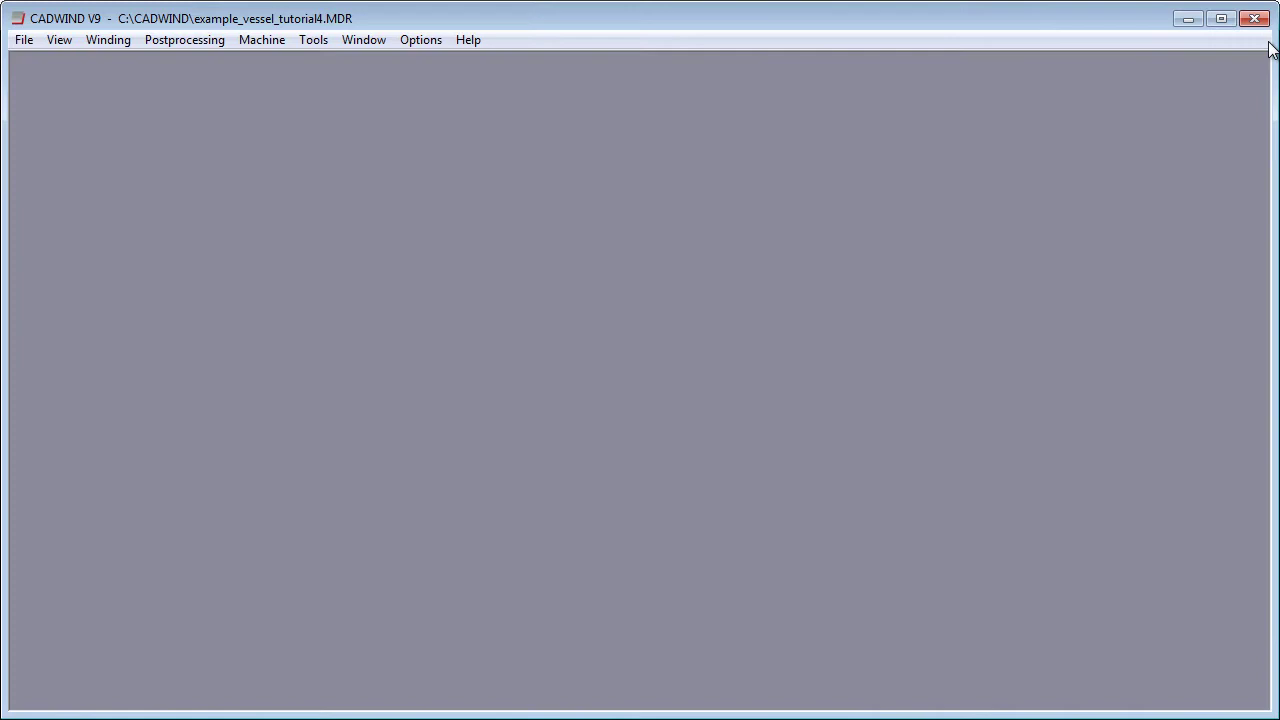
click(22, 40)
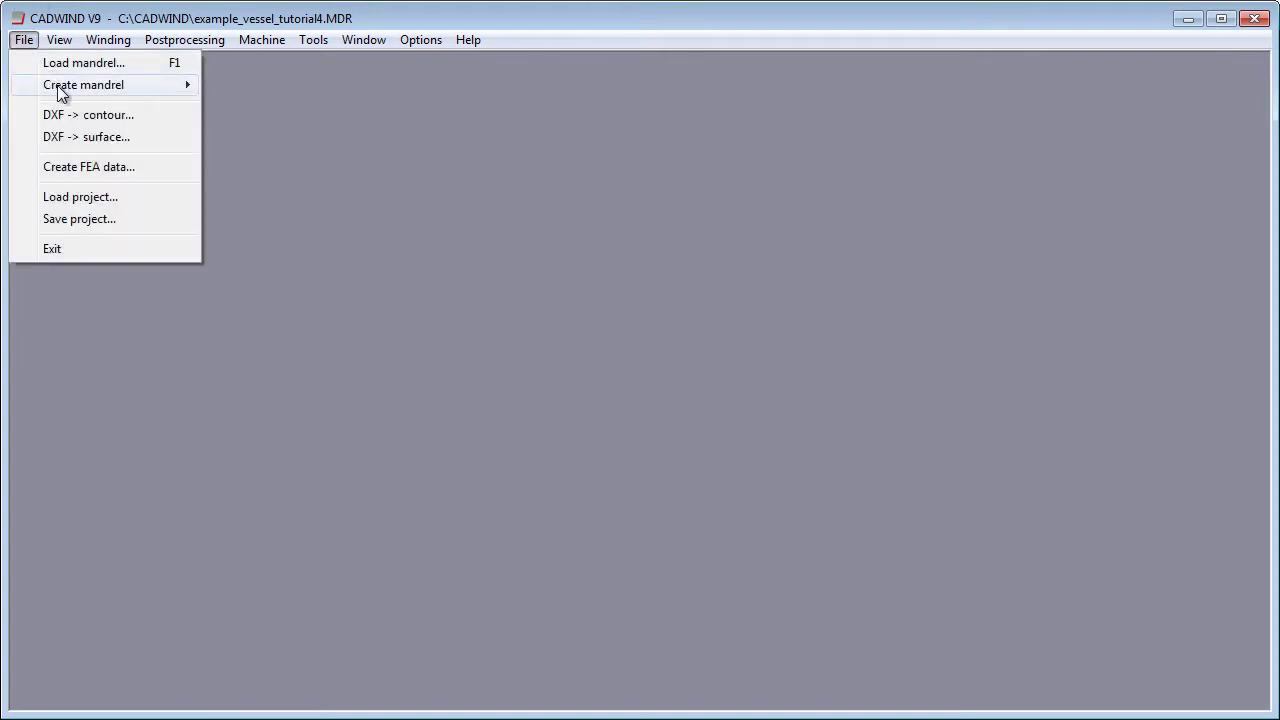
mouse_move(75, 88)
click(251, 86)
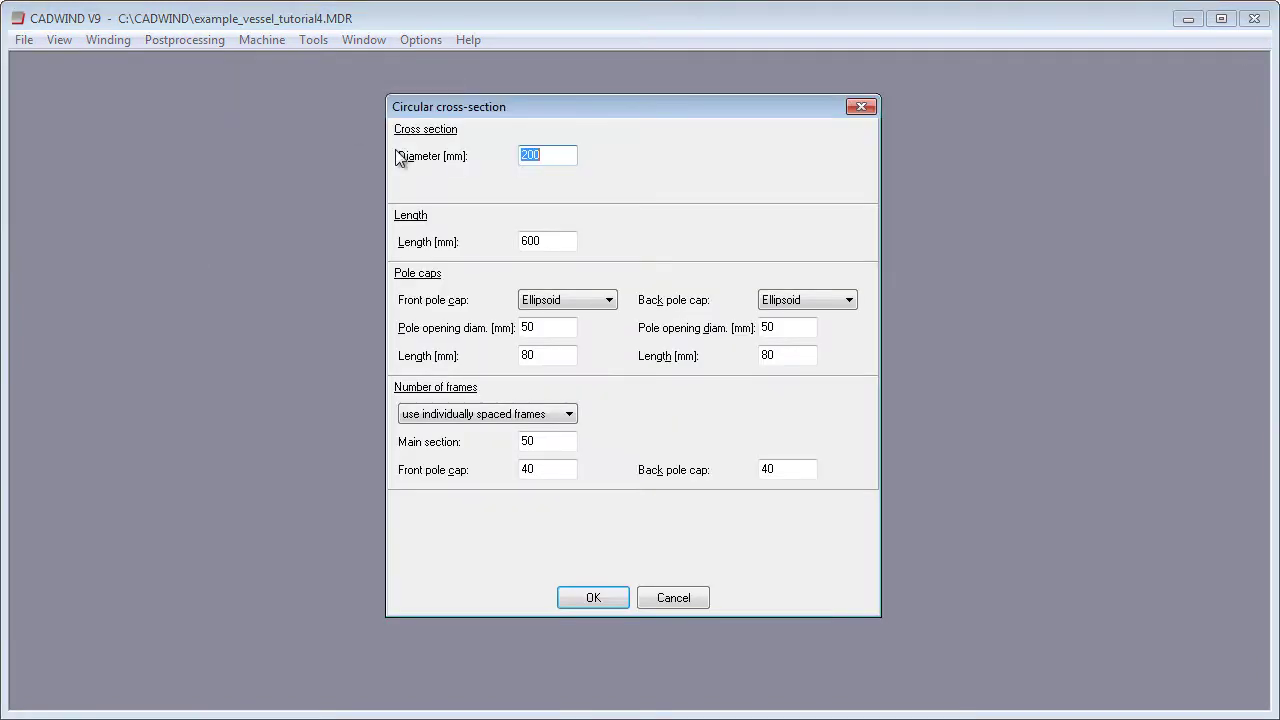
- Set diameter 200, length 600, ellipsoid caps 50/80 and frame counts 50/40/40
click(546, 154)
click(547, 328)
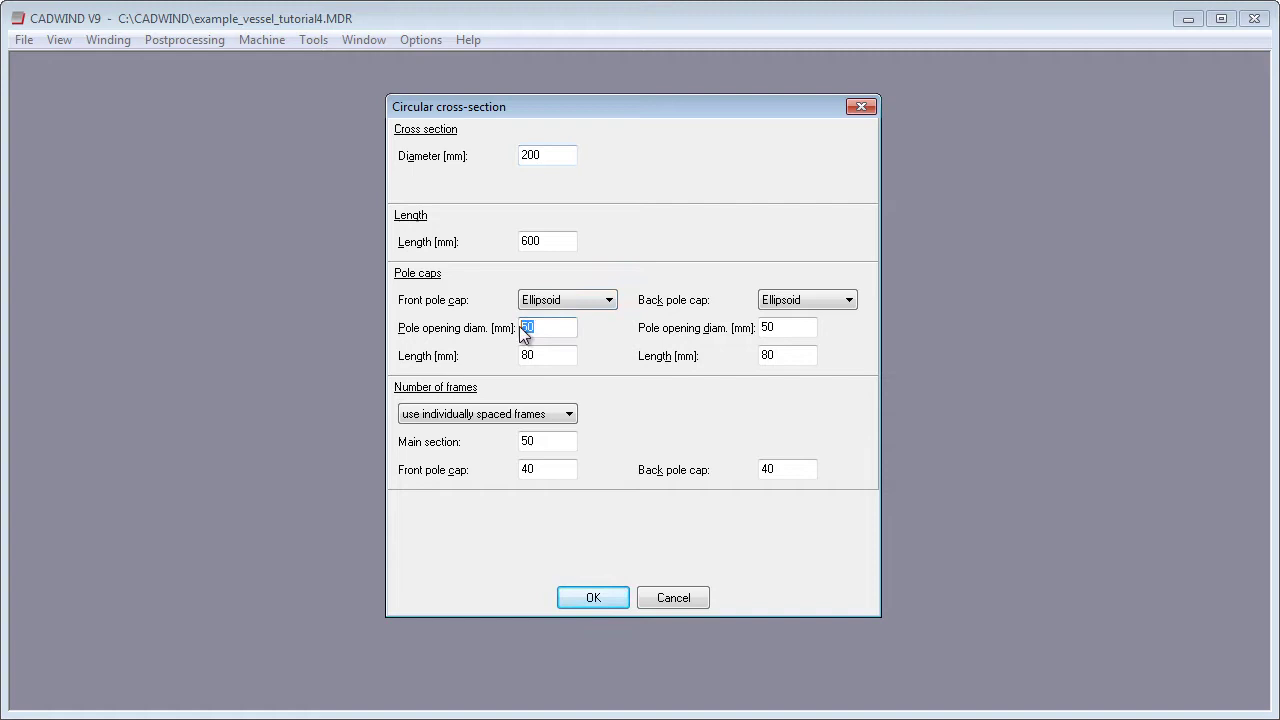
click(543, 356)
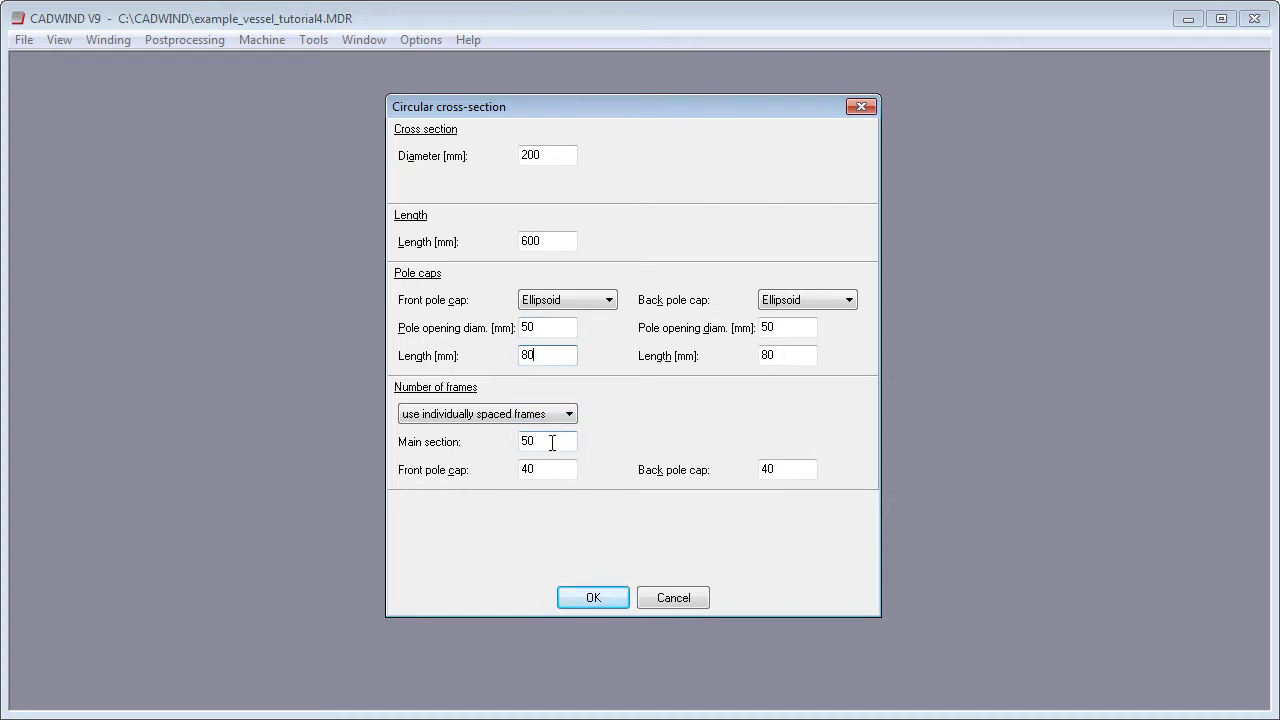
double_click(549, 469)
double_click(777, 469)
- Confirm the mandrel, overwrite example_vessel_tutorial4.MDR, and discard the old winding parameters
click(606, 597)
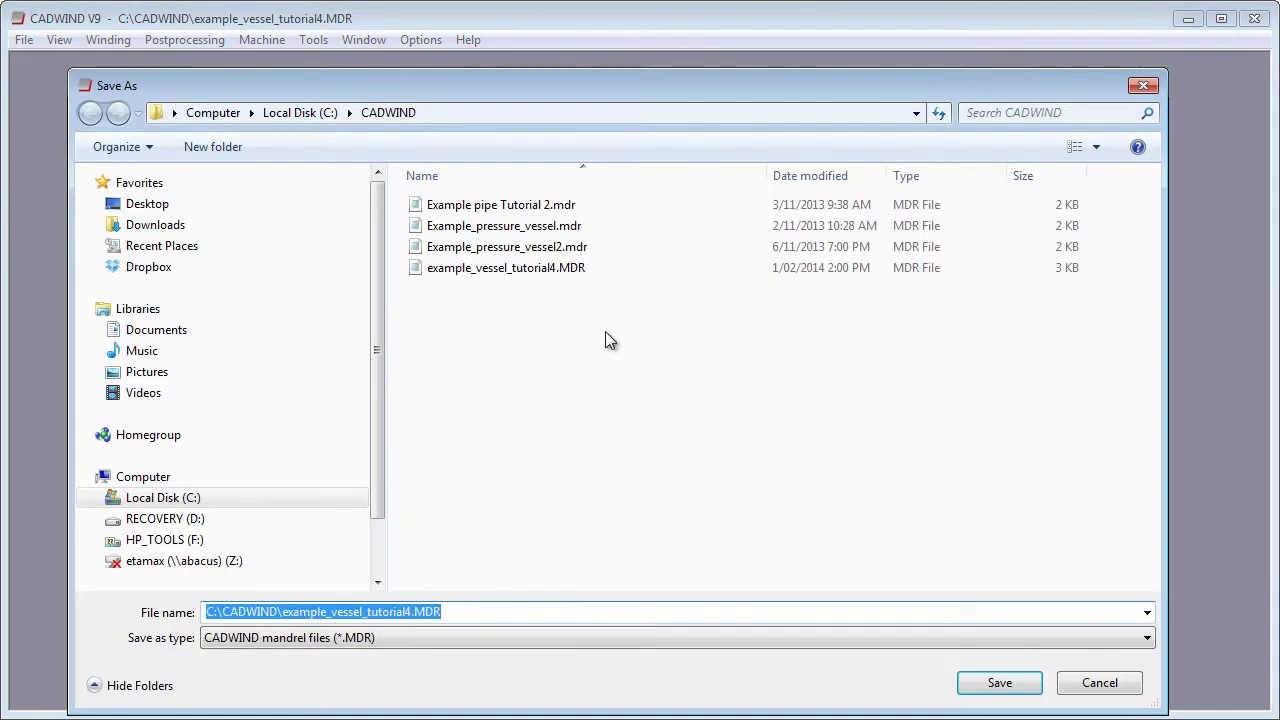
click(997, 688)
click(698, 371)
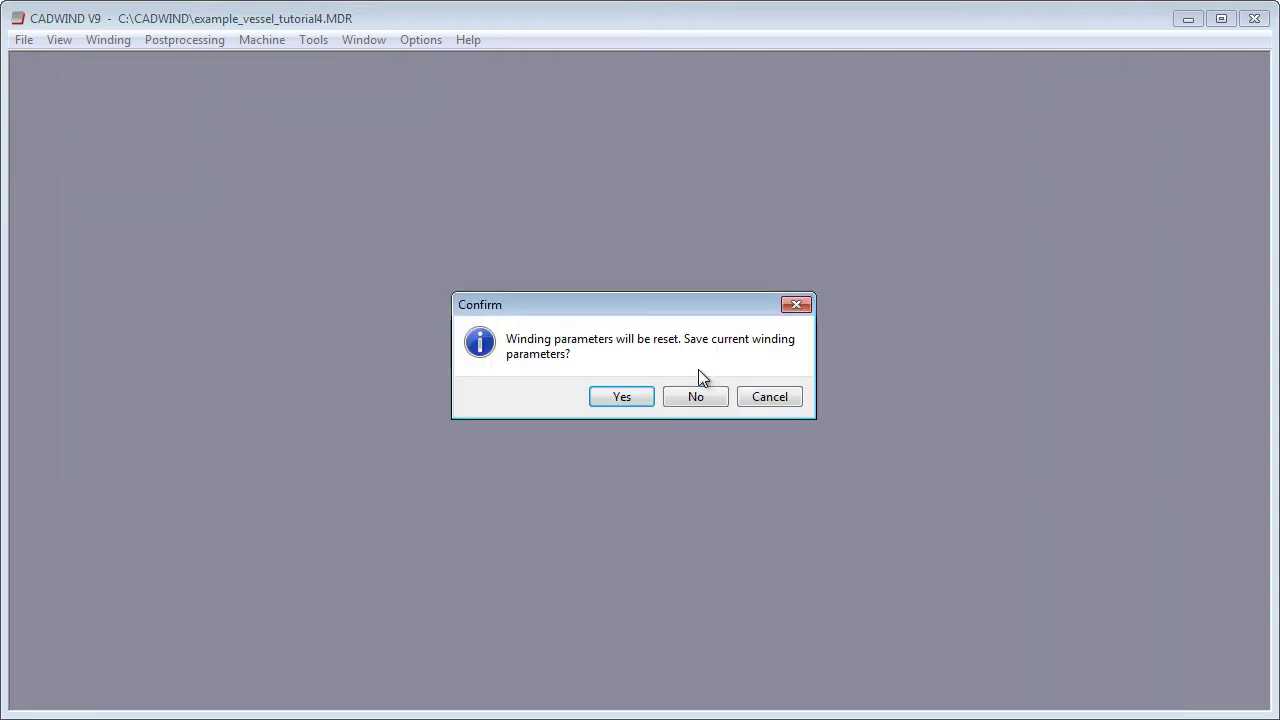
click(699, 397)
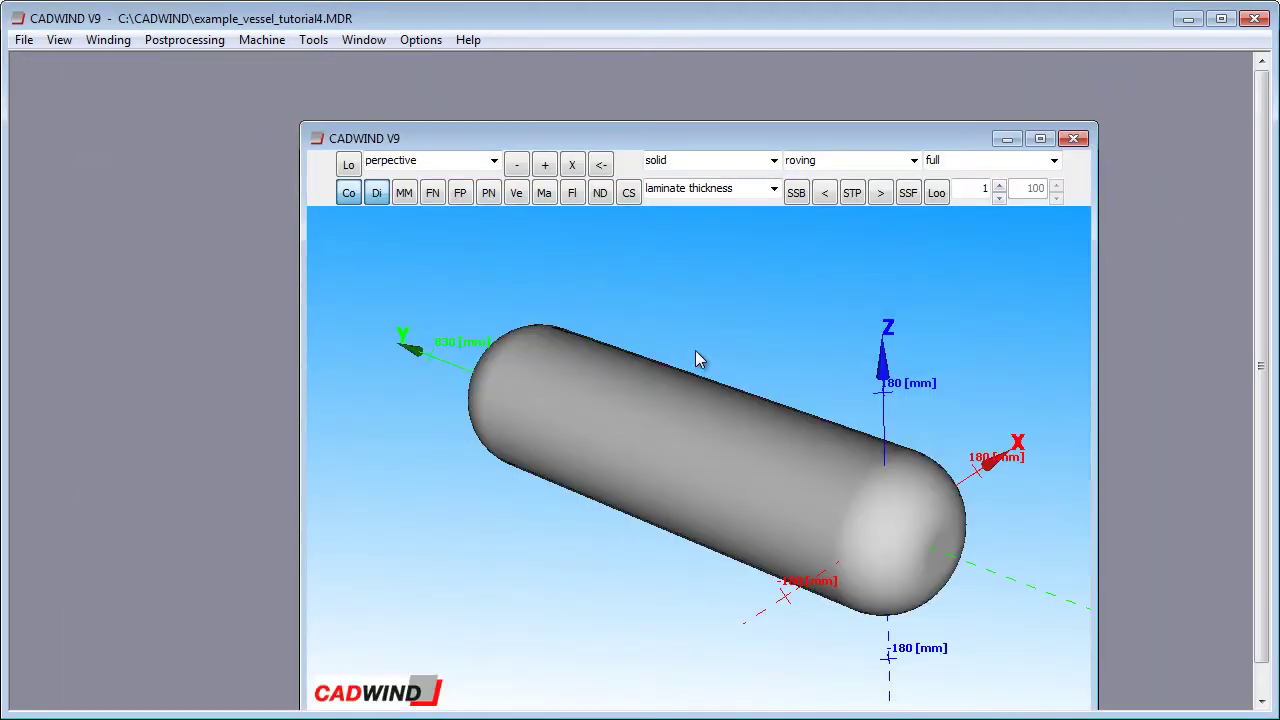
- Maximize the 3-D view and display the vessel as solid + mesh
click(1040, 138)
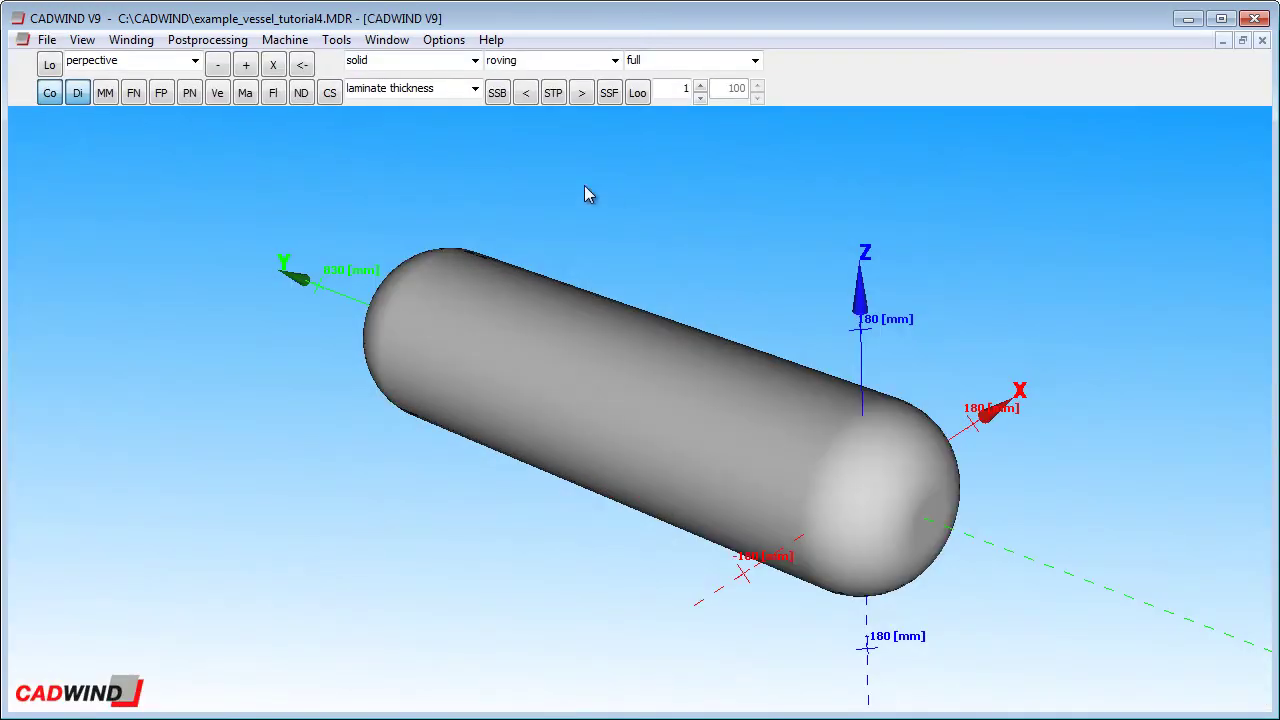
click(475, 60)
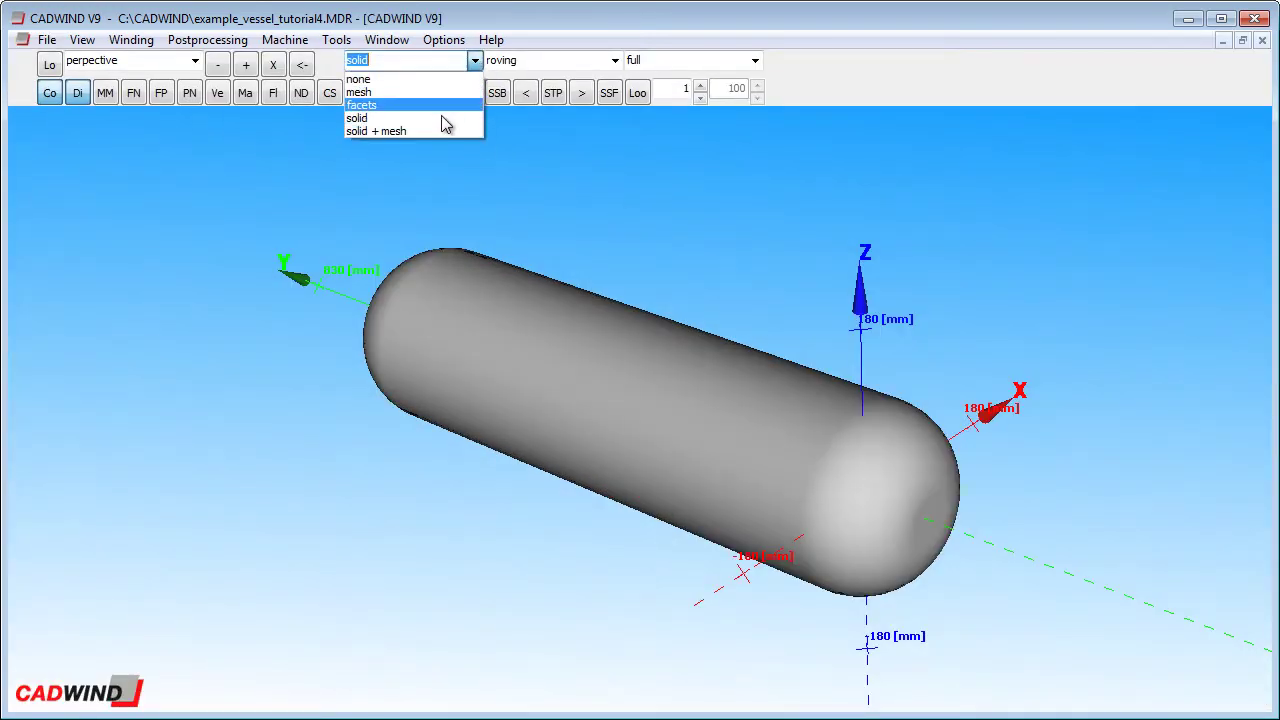
click(445, 130)
drag(494, 216, 537, 352)
- Hide the dimension labels and coordinate axes, then zoom in on the vessel
click(78, 93)
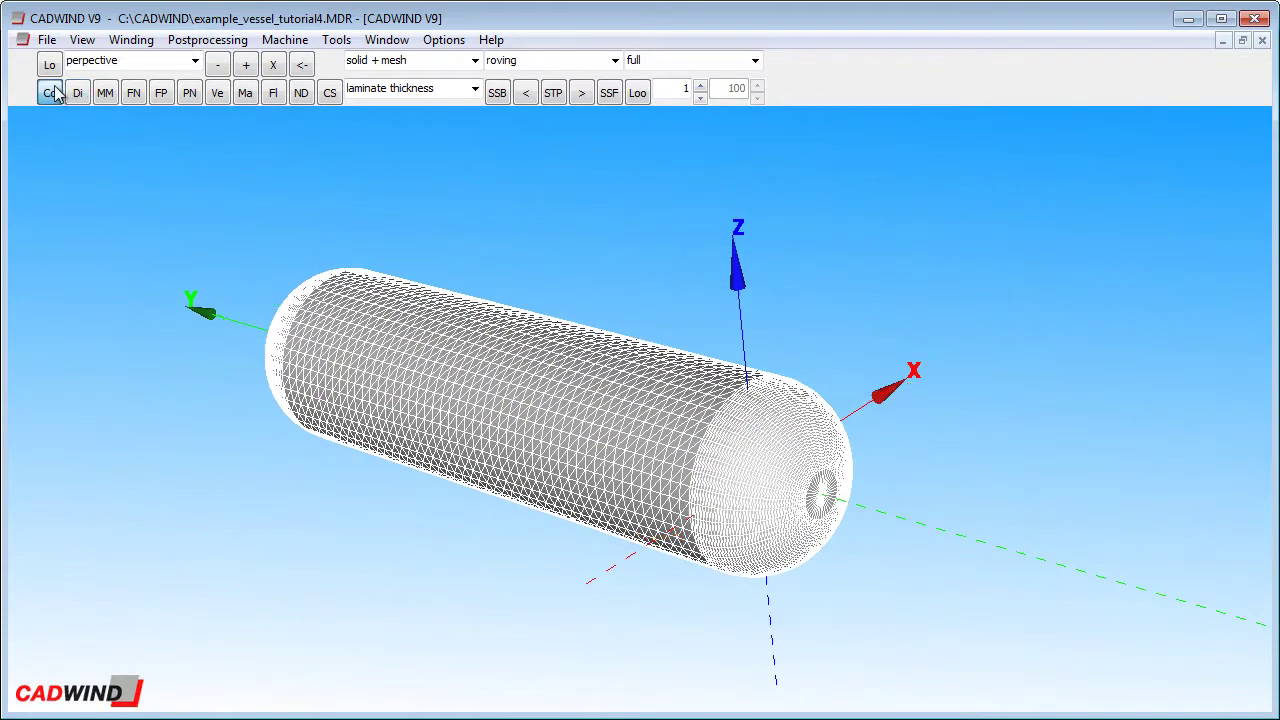
click(50, 93)
scroll(423, 320, up, 3)
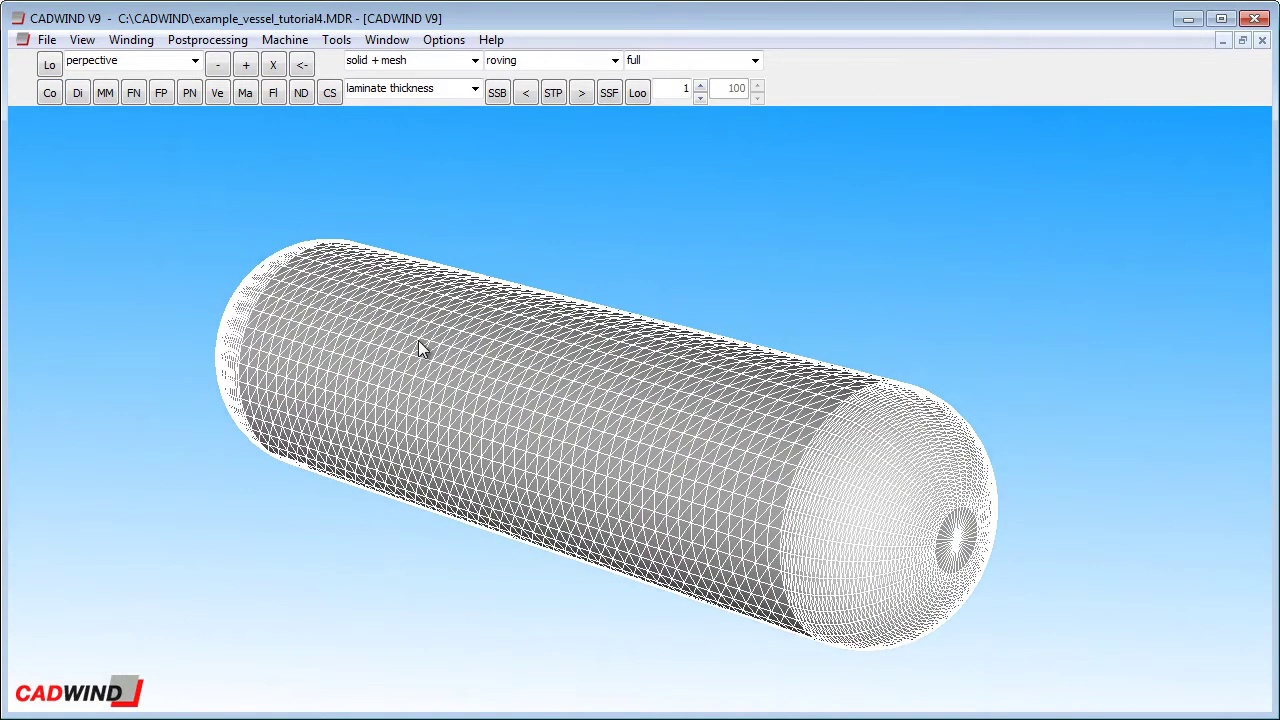
middle_drag(419, 339, 387, 362)
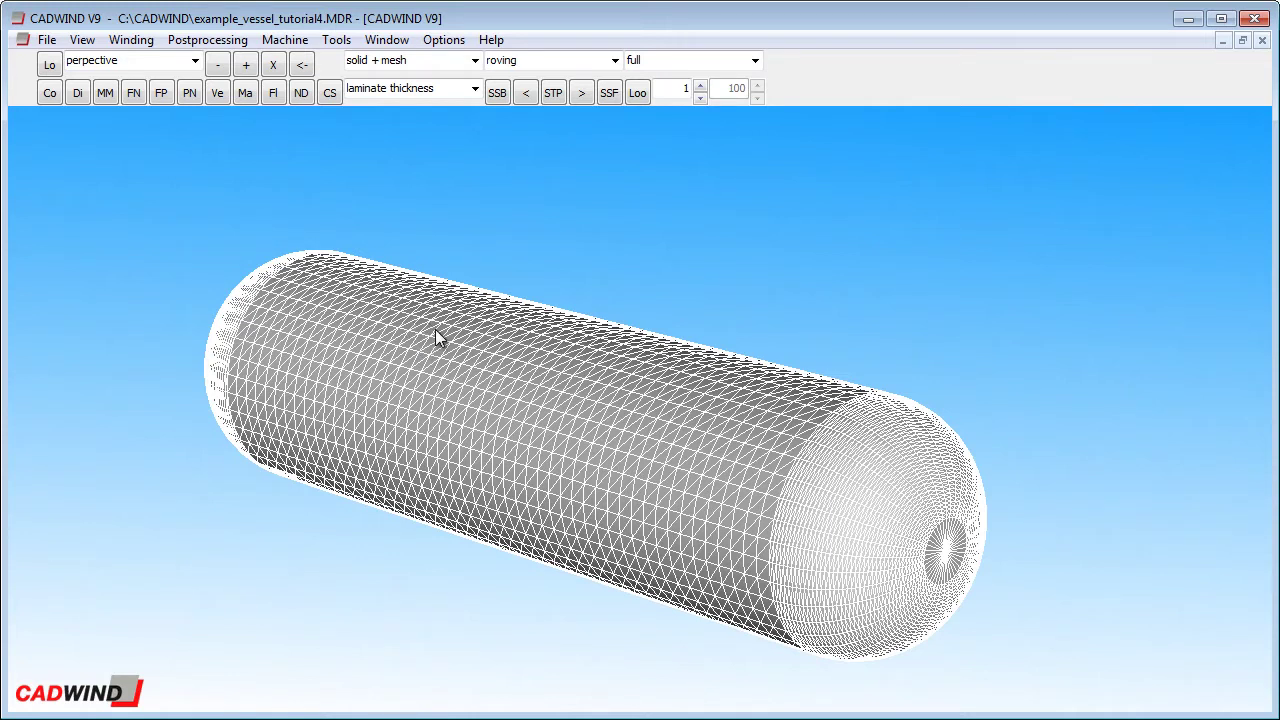
click(143, 38)
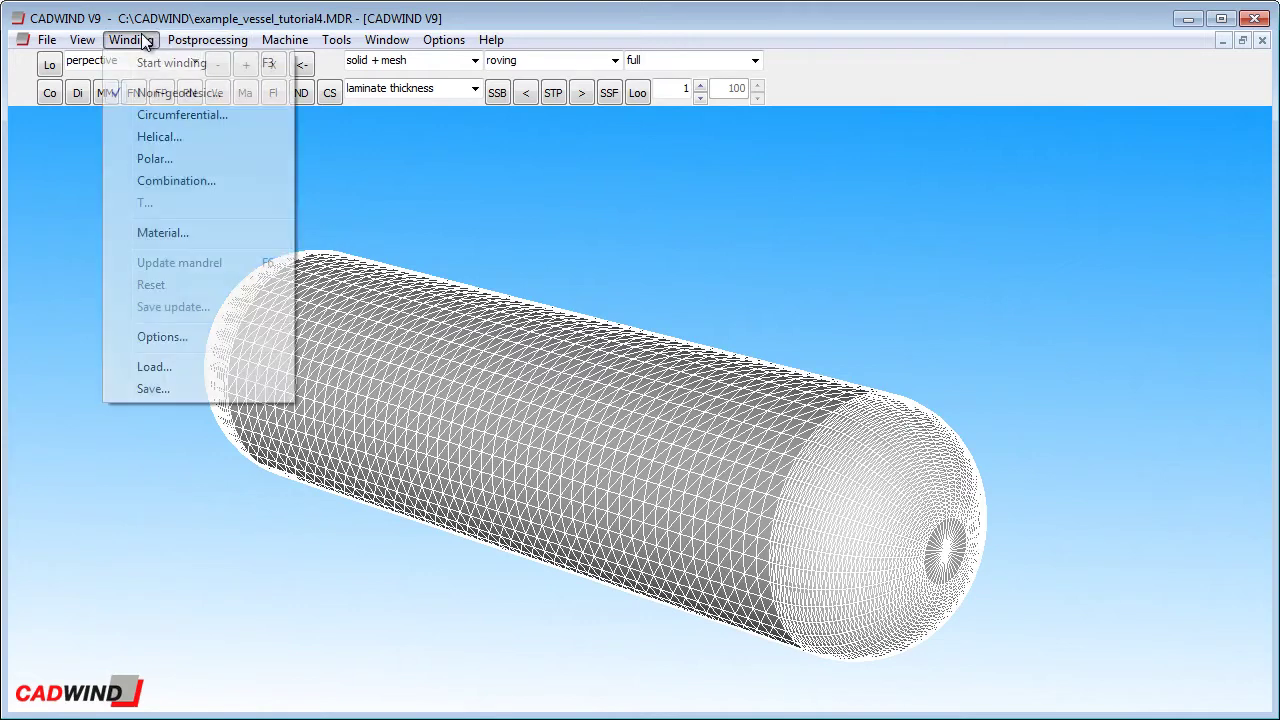
click(197, 235)
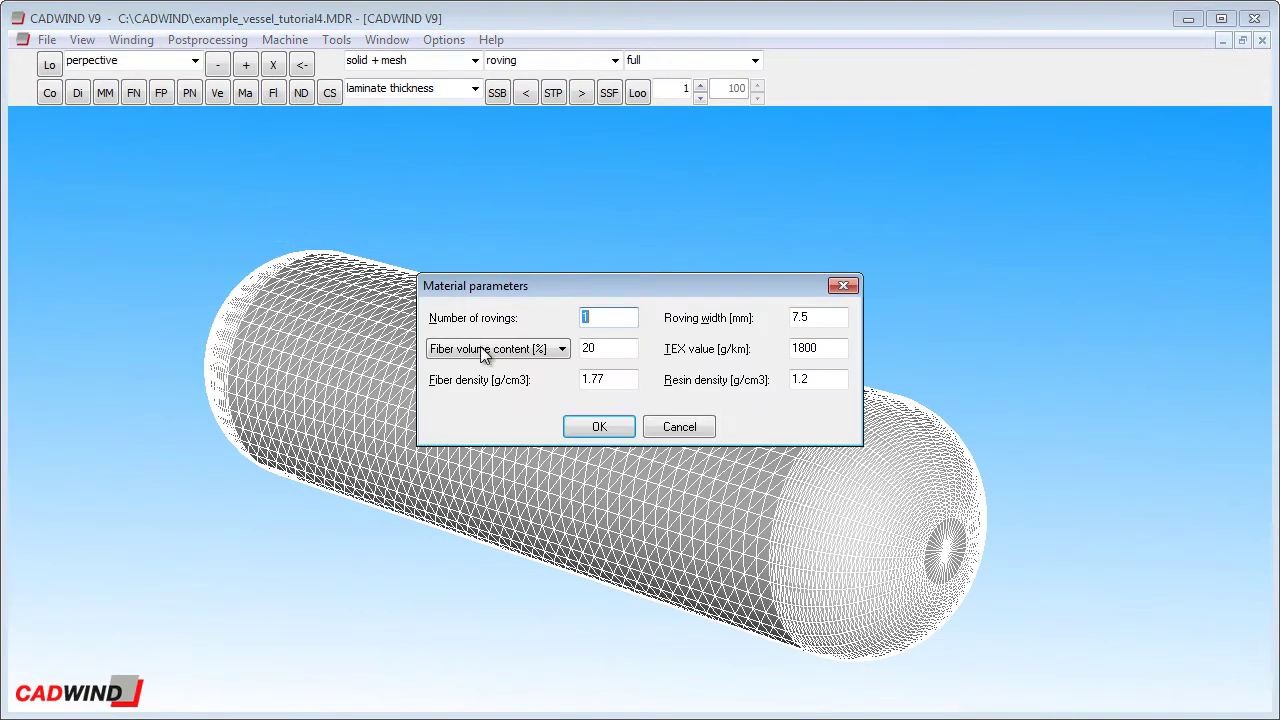
click(607, 317)
click(599, 427)
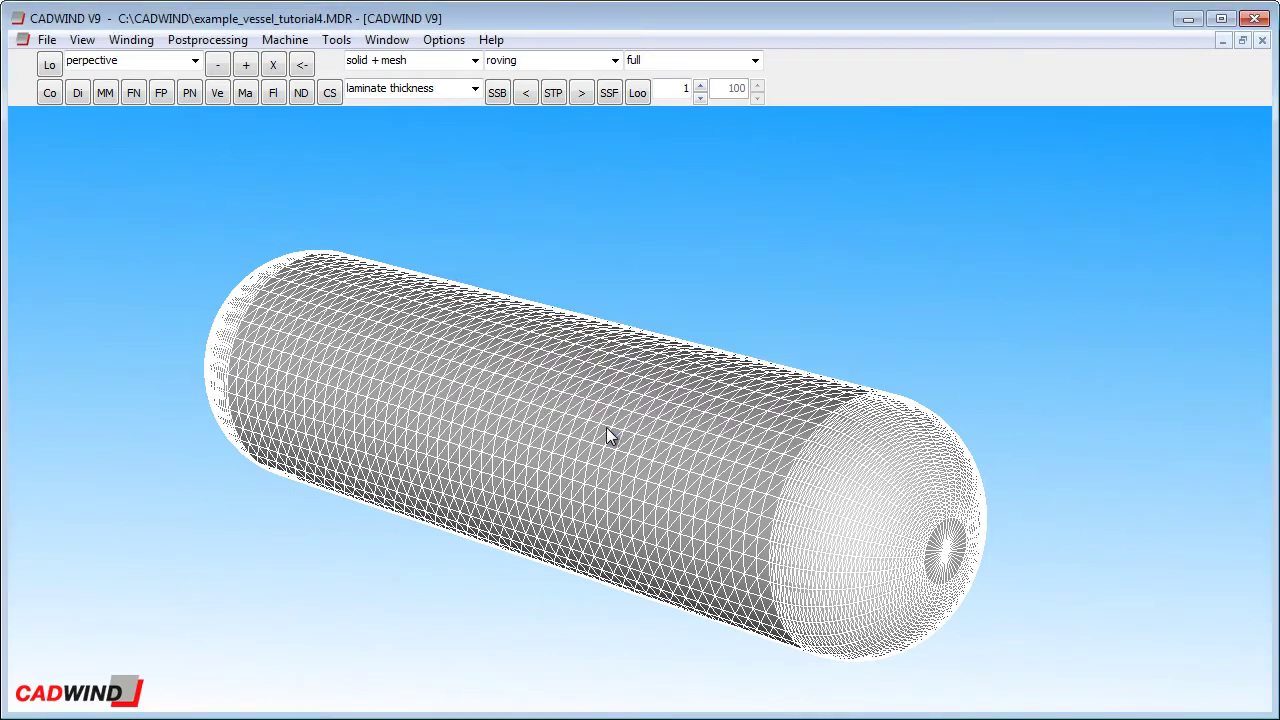
- Enter a non-geodesic winding angle of 14° and friction factor 0.03, keeping pattern 1/1
click(145, 42)
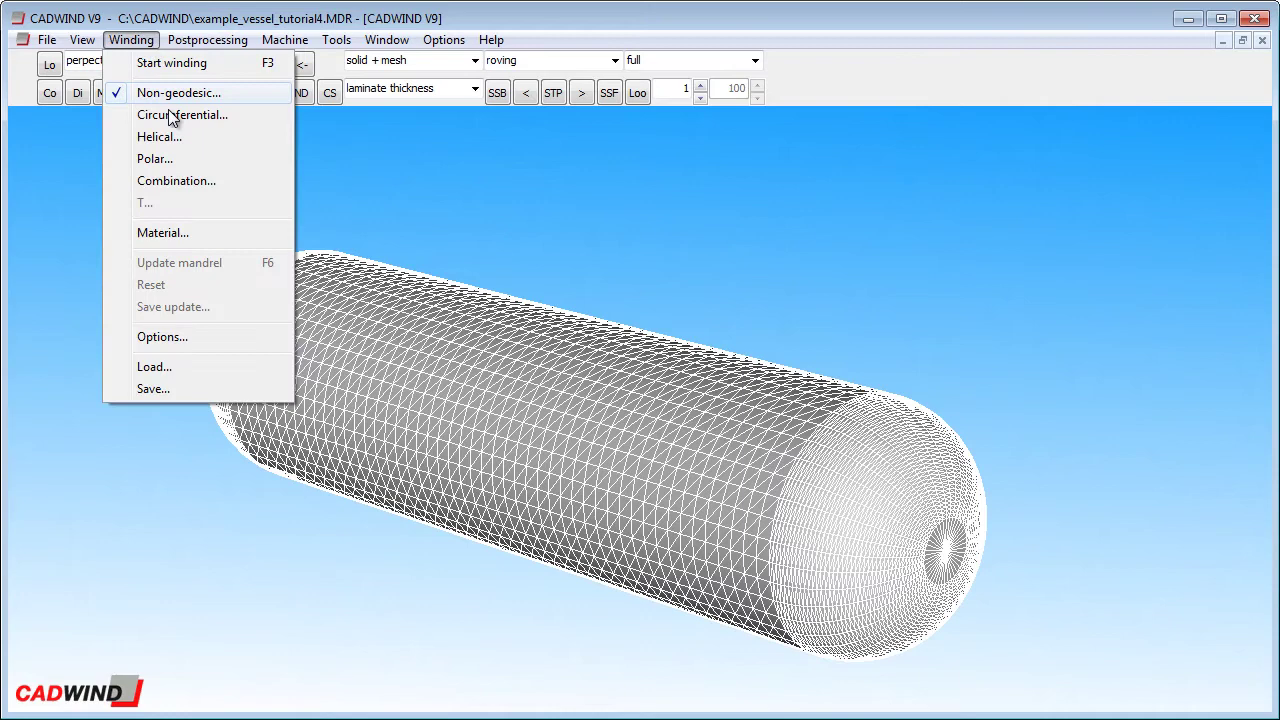
click(180, 93)
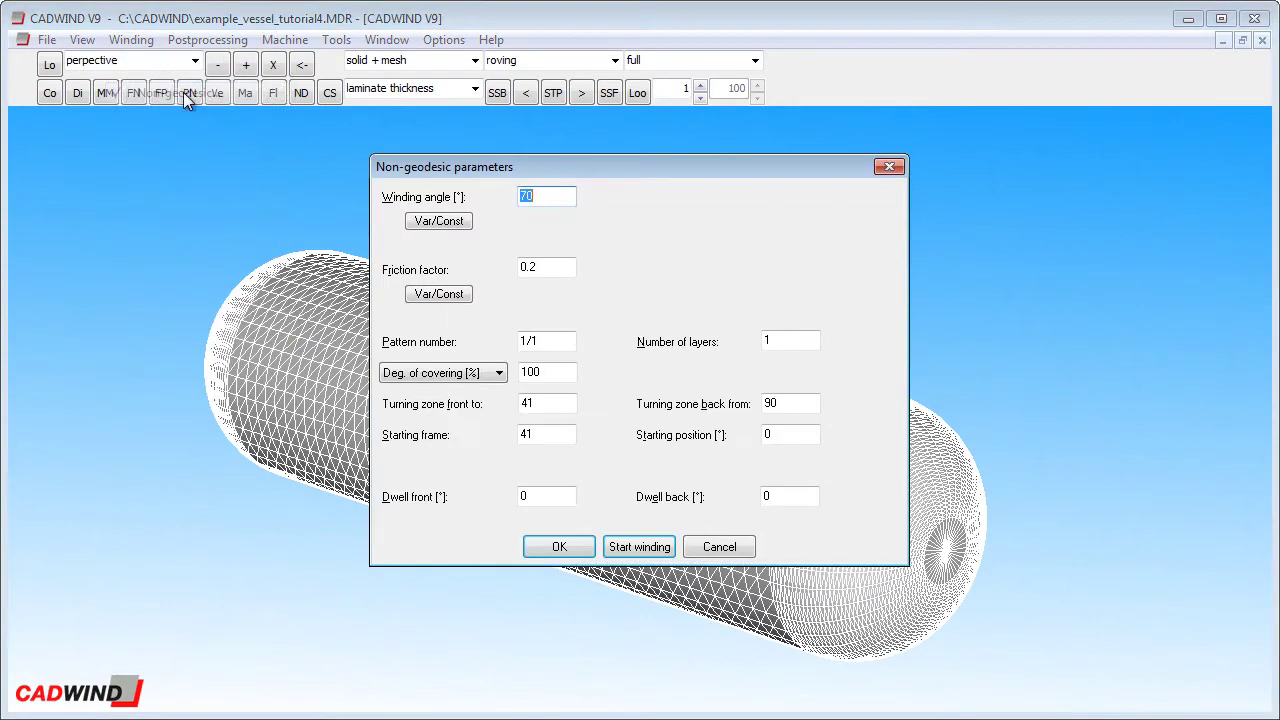
double_click(512, 197)
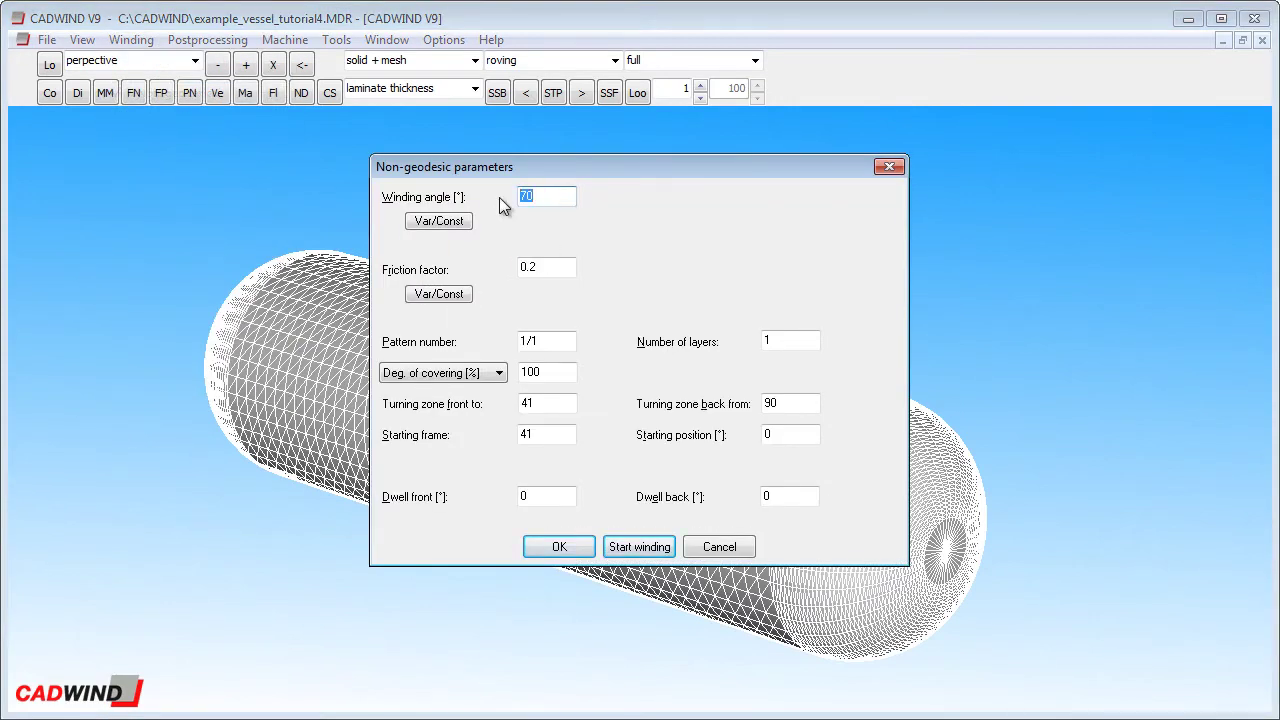
text(14)
click(537, 266)
drag(537, 266, 530, 263)
text(03)
drag(519, 341, 544, 341)
click(544, 341)
- Start the winding calculation and pick the -5/2 pattern (83 cycles, 102%) from the table
click(641, 546)
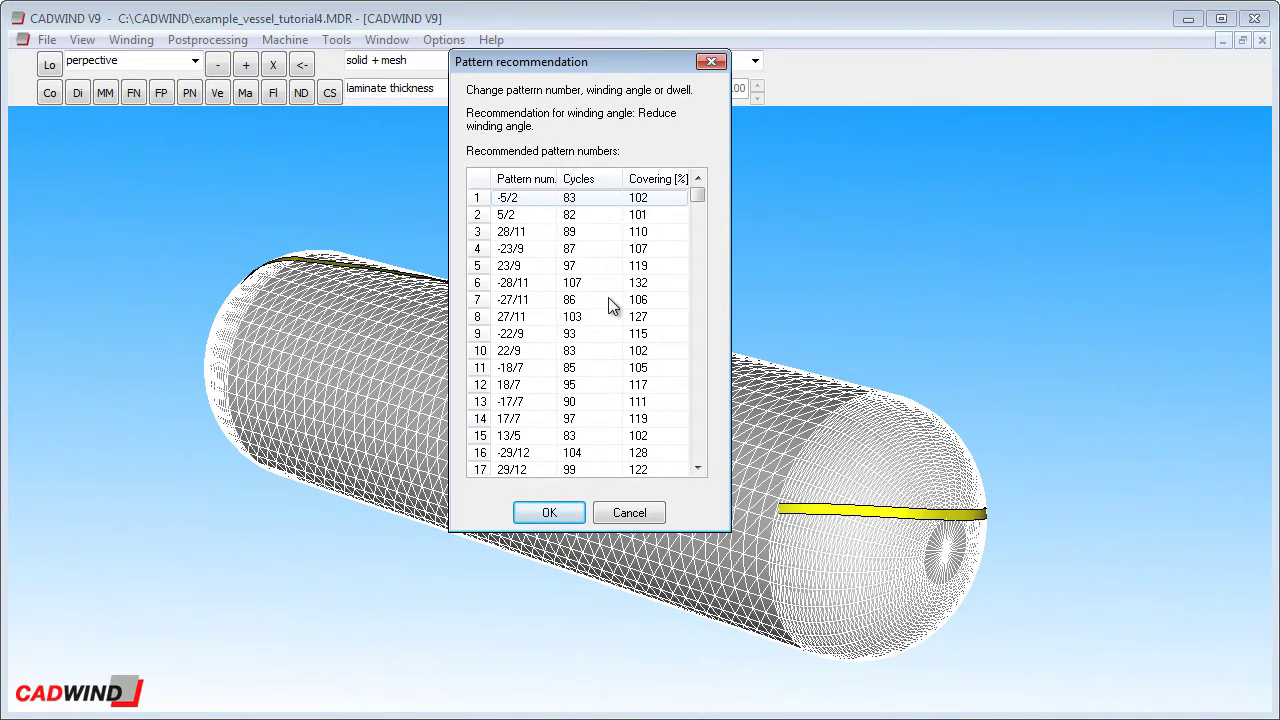
click(549, 200)
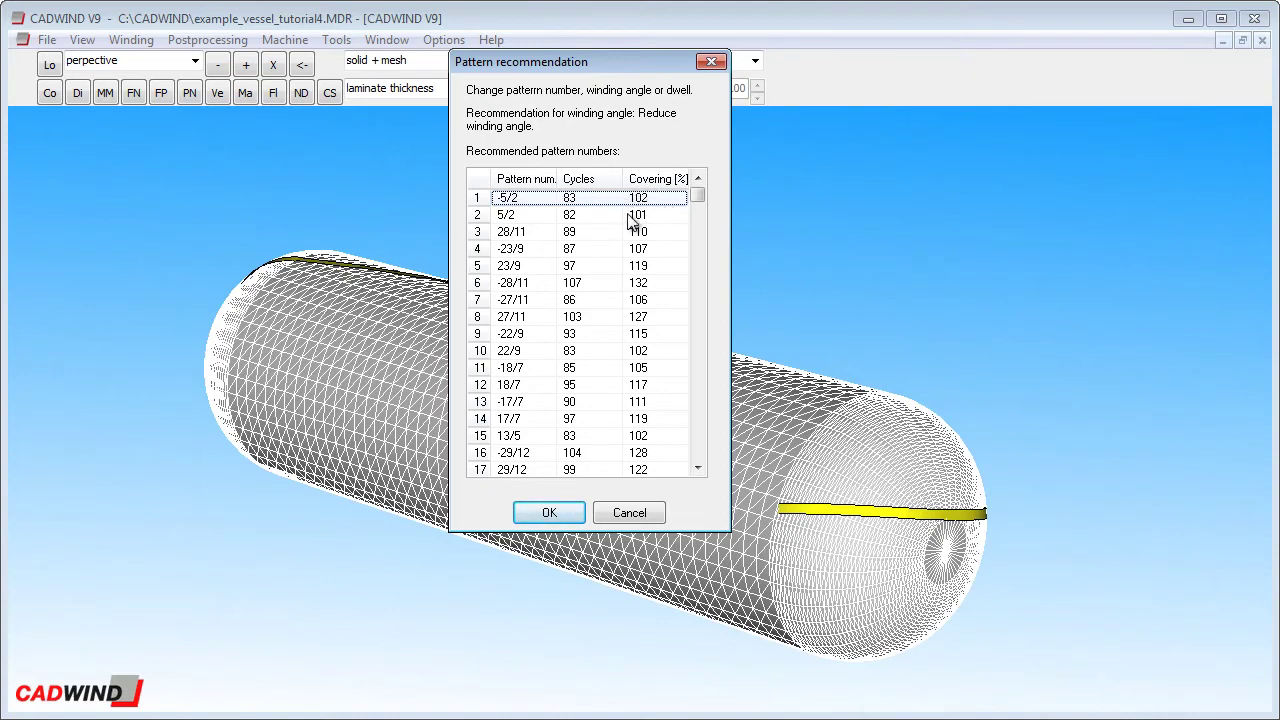
- Accept the -5/2 pattern, then orbit and zoom toward the star-wound end cap
click(572, 509)
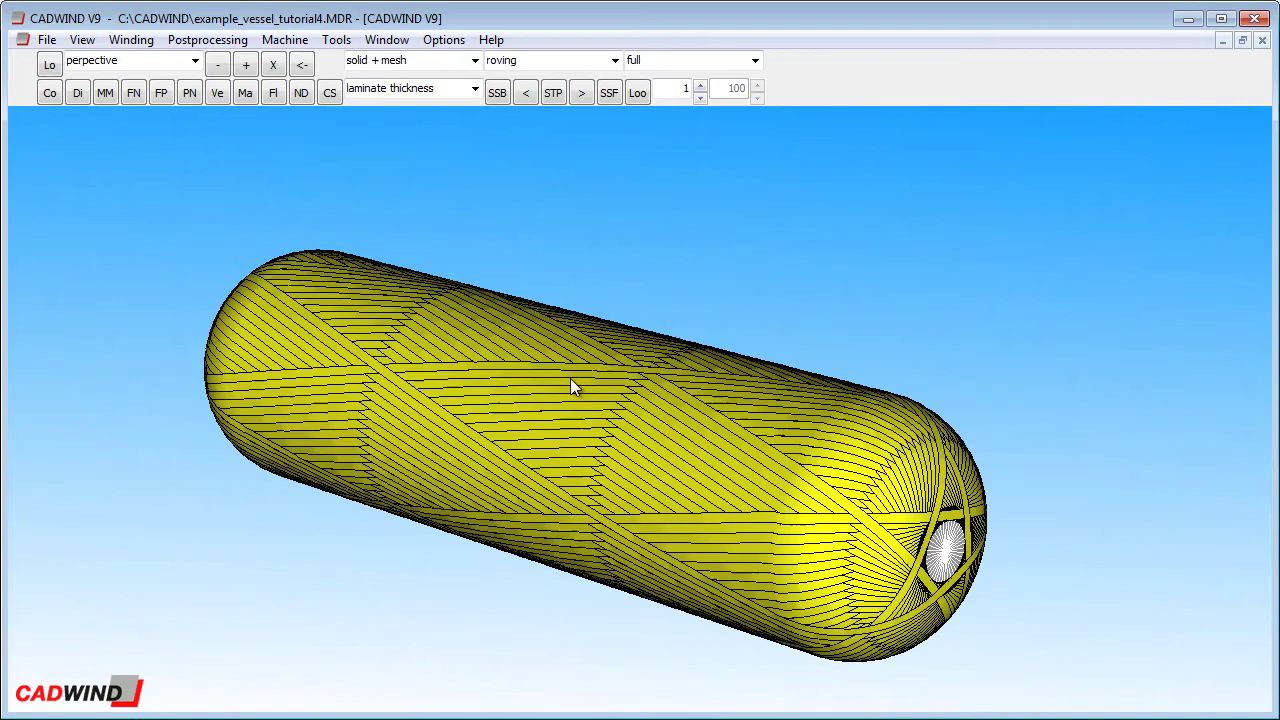
mouse_move(708, 443)
mouse_down()
mouse_move(660, 426)
mouse_move(723, 457)
mouse_move(687, 440)
mouse_up()
scroll(687, 437, up, 3)
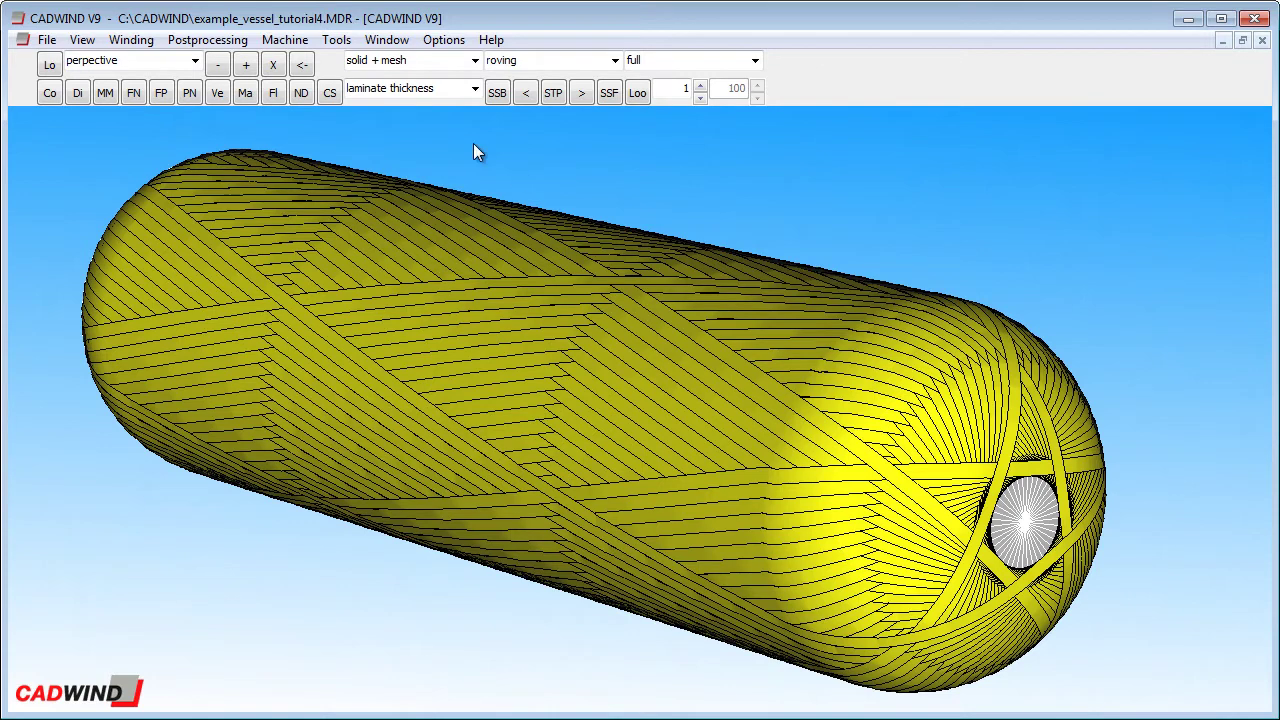
click(131, 40)
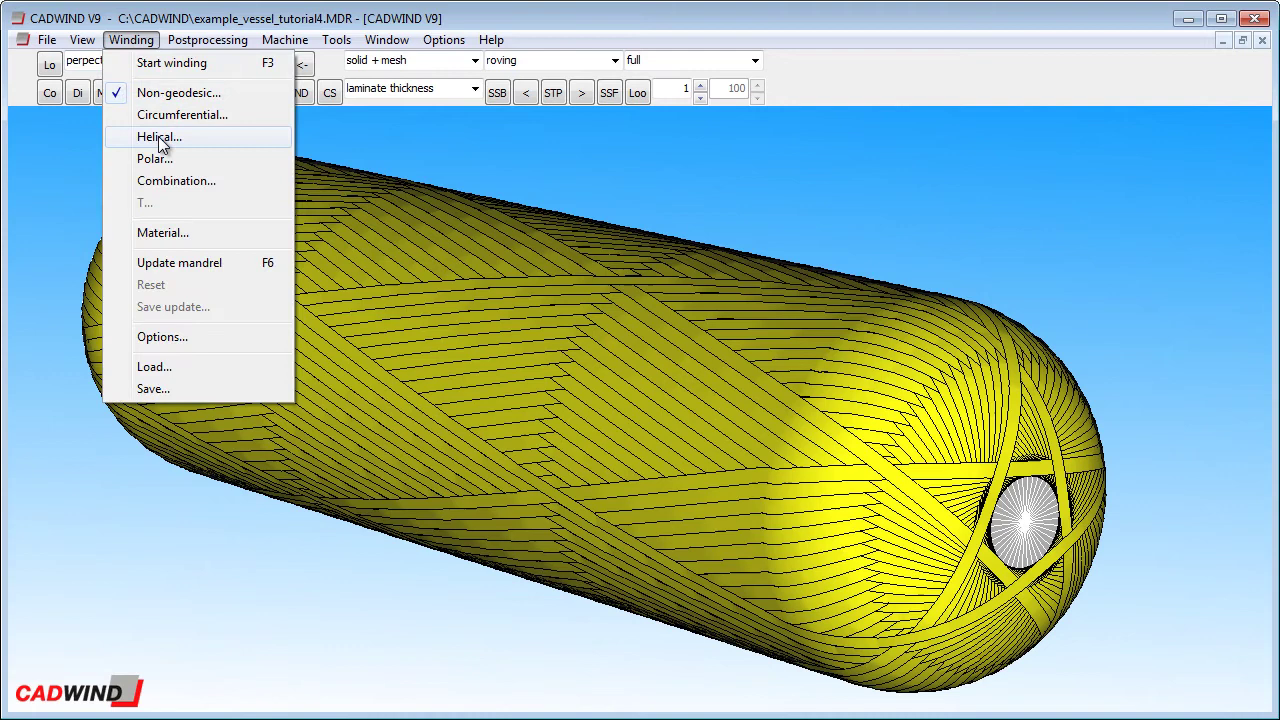
- Wind a helical 5/1 layer at 15° from frame 41, closing the pattern in turning zones only
click(159, 137)
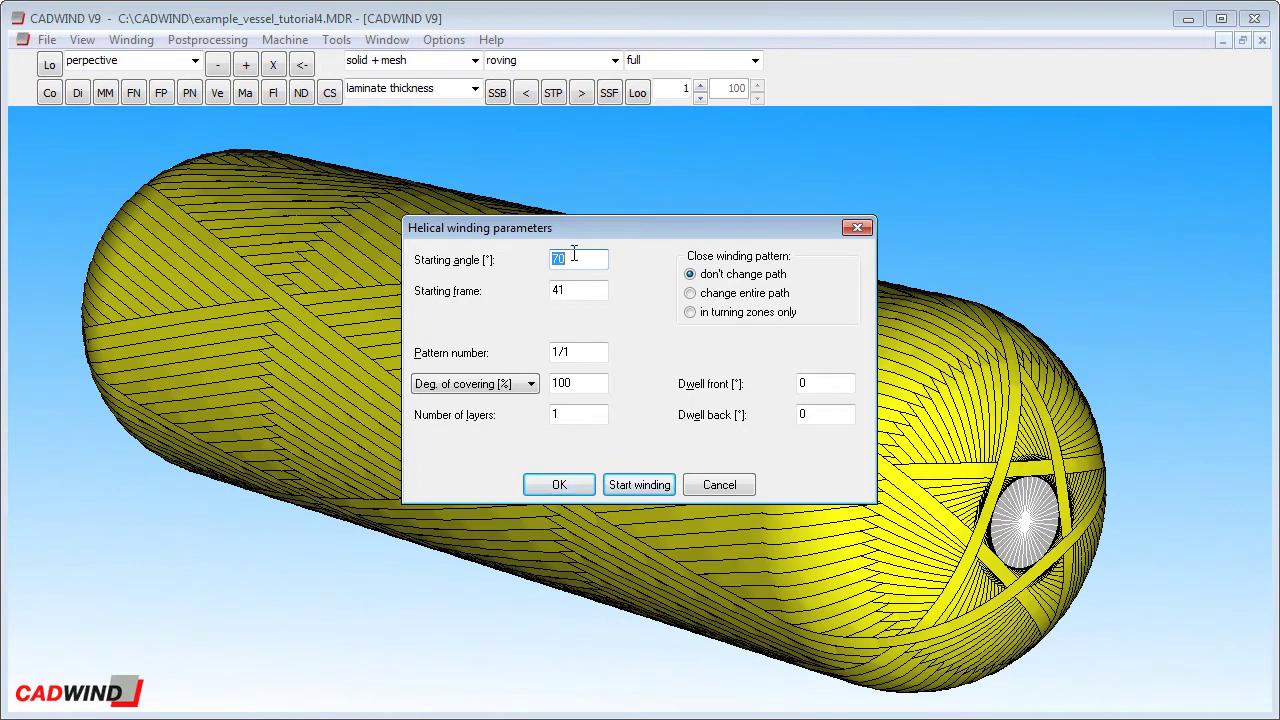
text(15)
double_click(574, 290)
click(563, 290)
drag(575, 355, 555, 358)
text(5/)
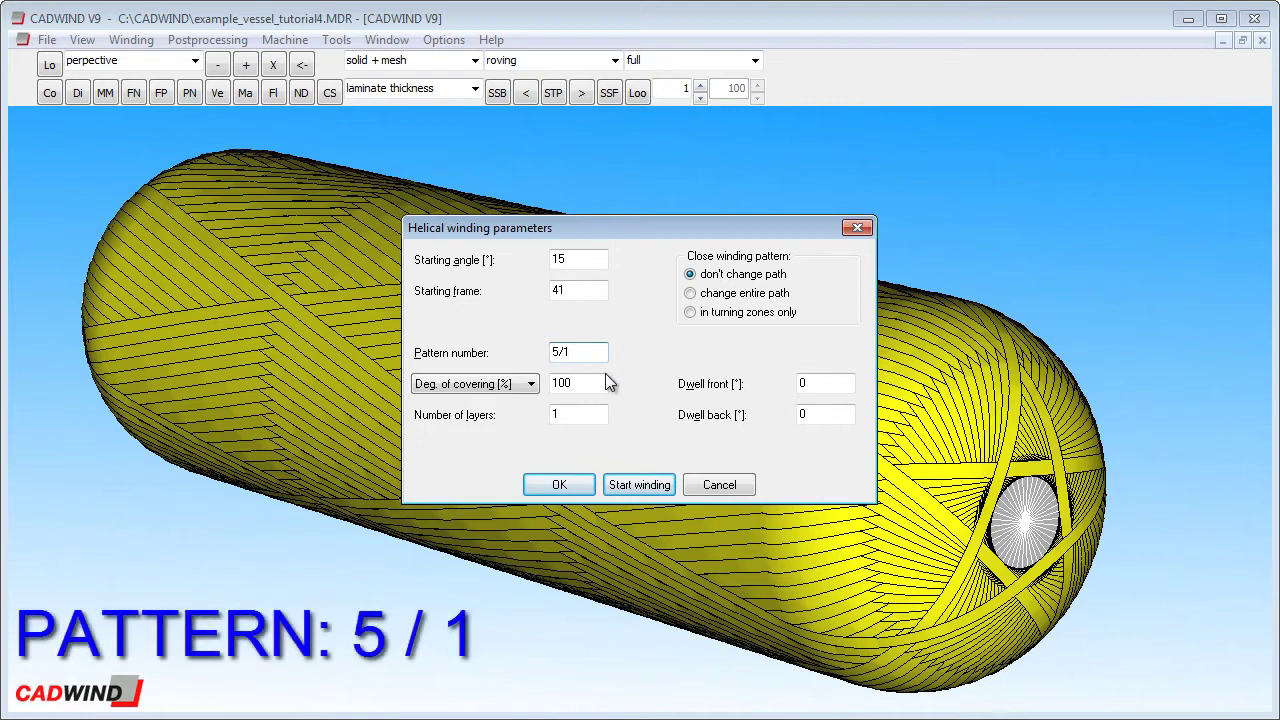
click(708, 318)
click(640, 485)
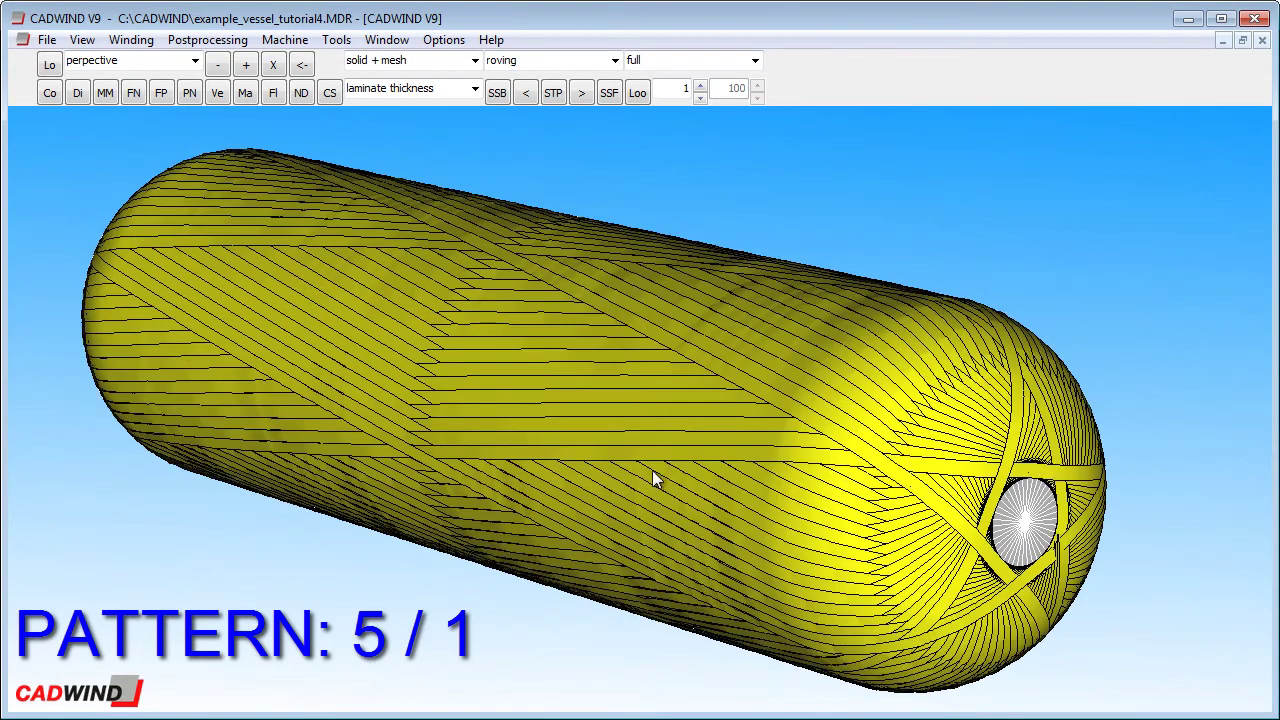
- Rotate the view to face the five-pointed star on the dome
mouse_move(718, 453)
mouse_down()
mouse_move(674, 440)
mouse_move(705, 437)
mouse_up()
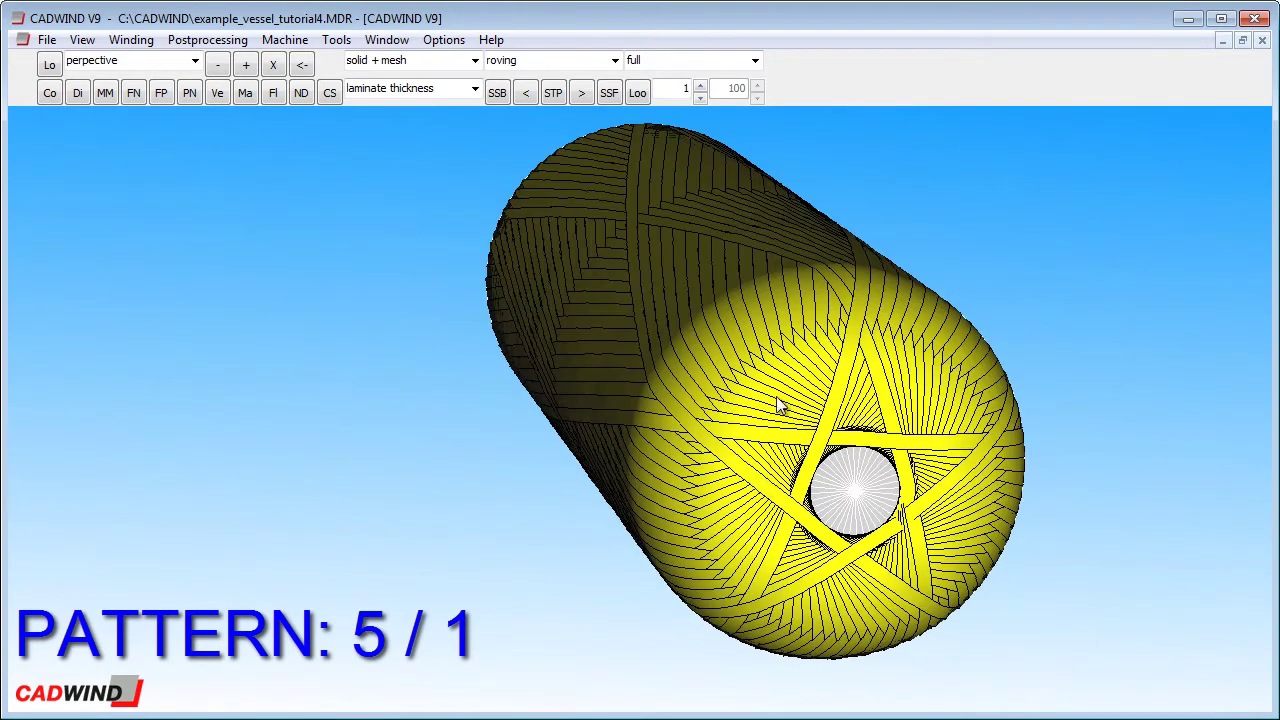
- Replay the winding animation from the bare mandrel with a step value of 8
click(584, 93)
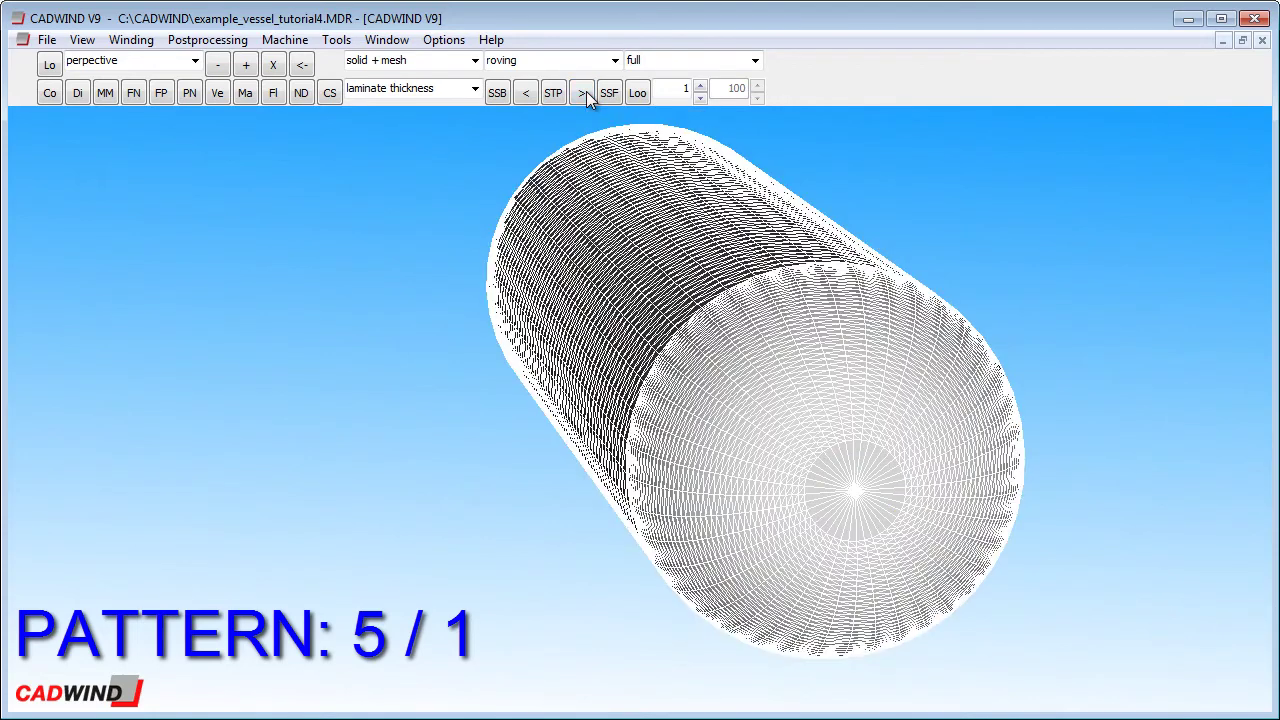
click(701, 87)
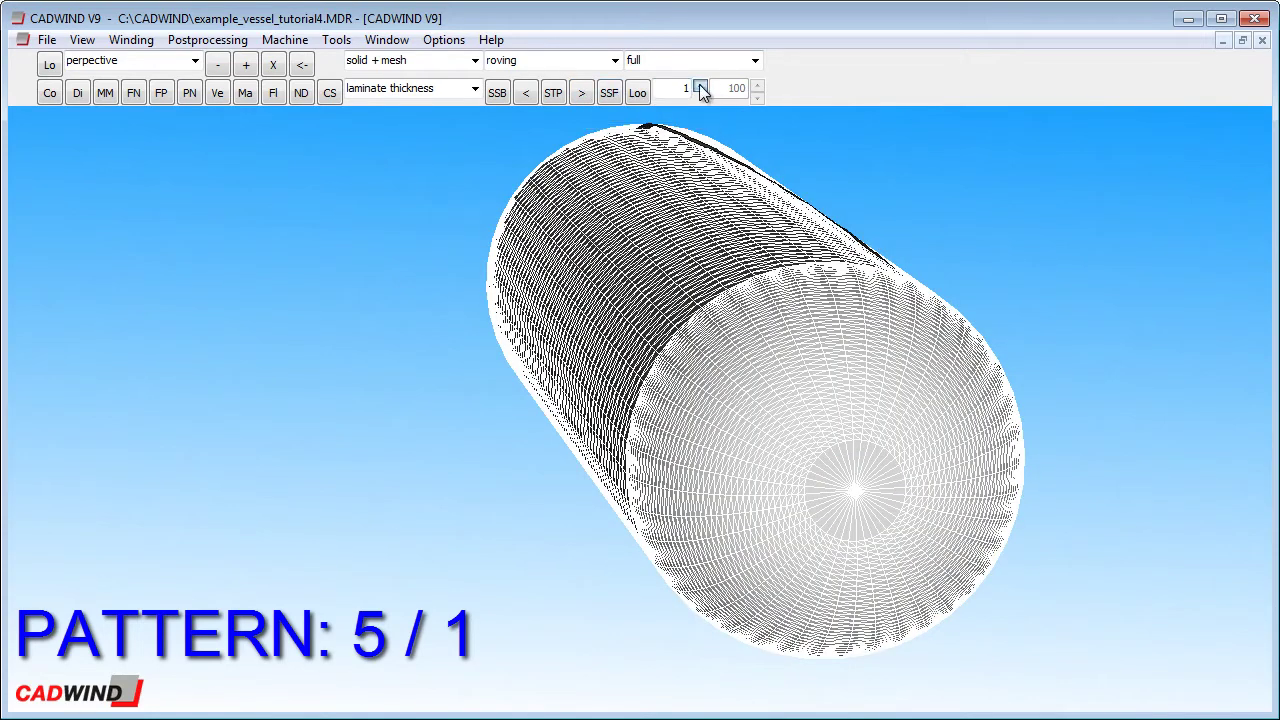
click(701, 87)
click(701, 87)
click(701, 87)
click(701, 87)
click(701, 87)
click(701, 87)
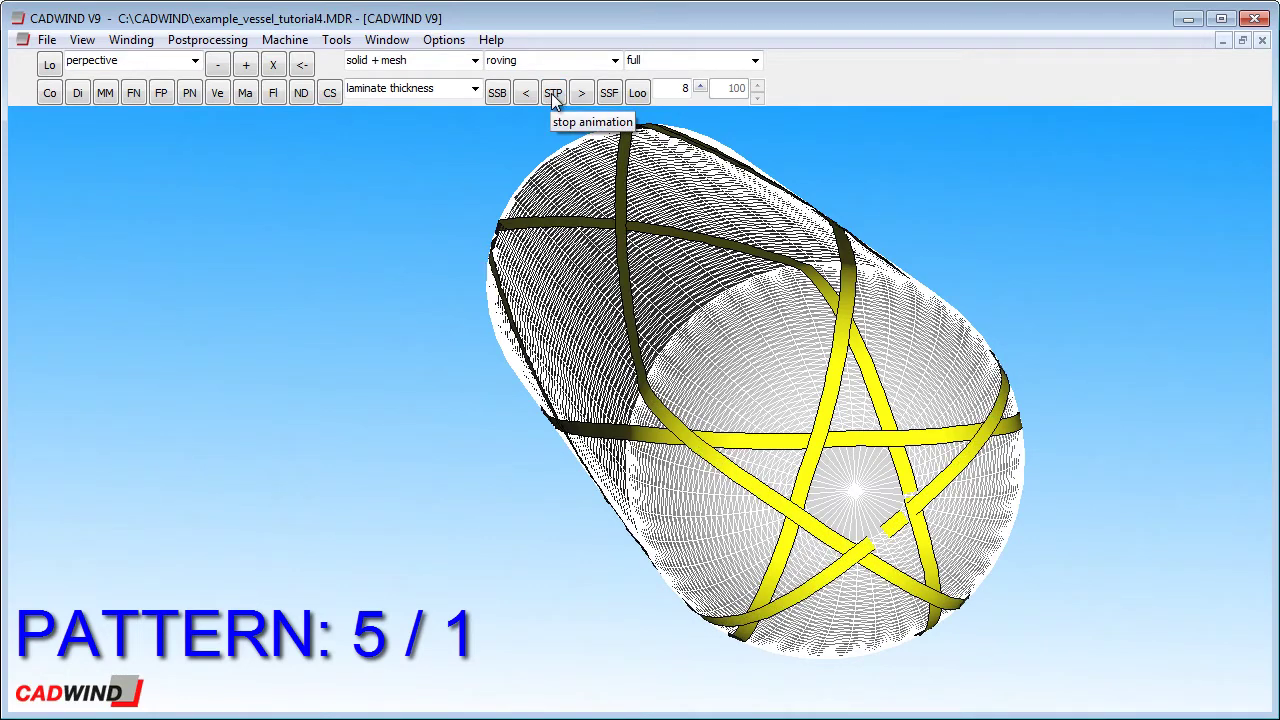
- Stop the animation partway, then resume it to continue the replay
click(552, 93)
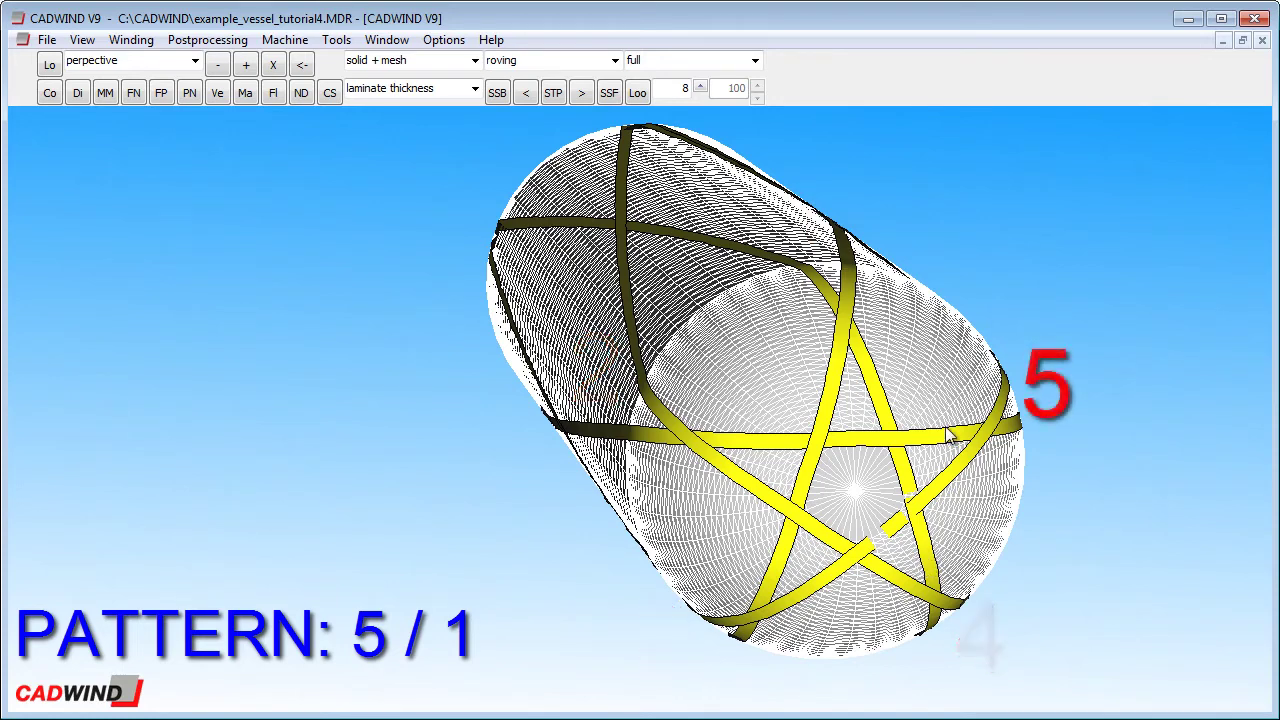
click(553, 93)
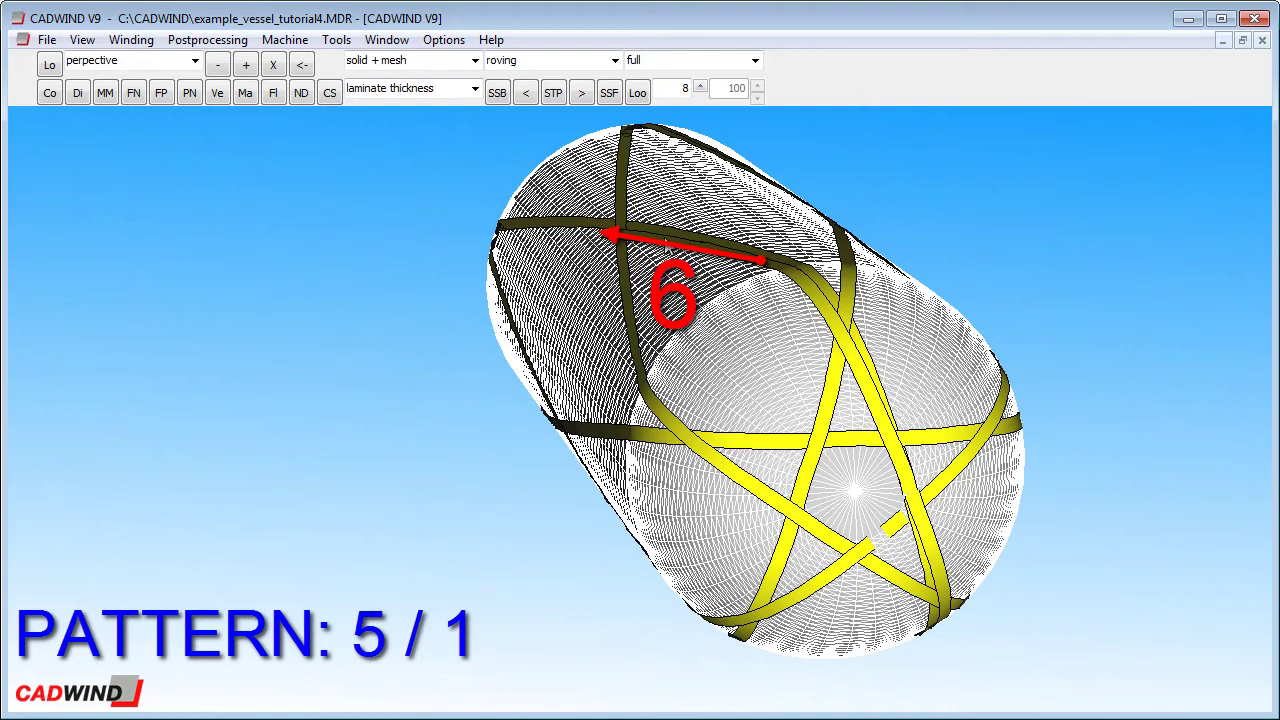
click(578, 94)
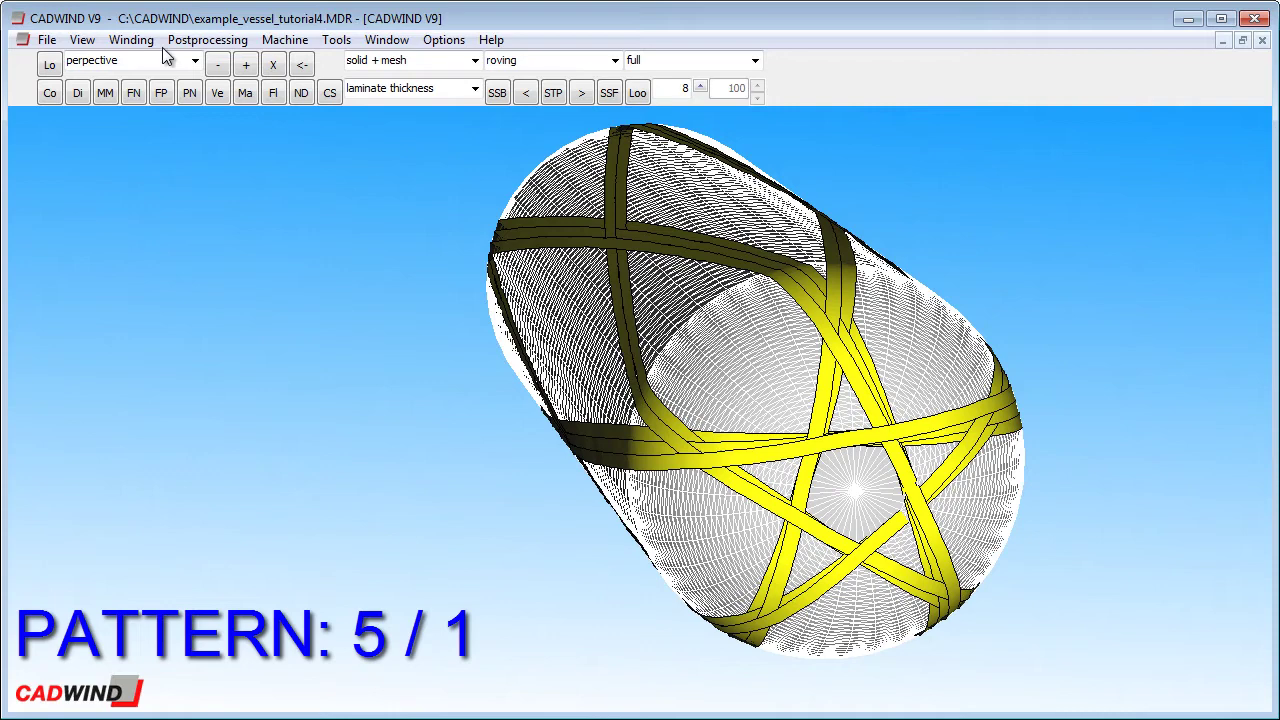
- Change the helical pattern number to 3/1 and rewind the vessel
click(131, 40)
click(157, 131)
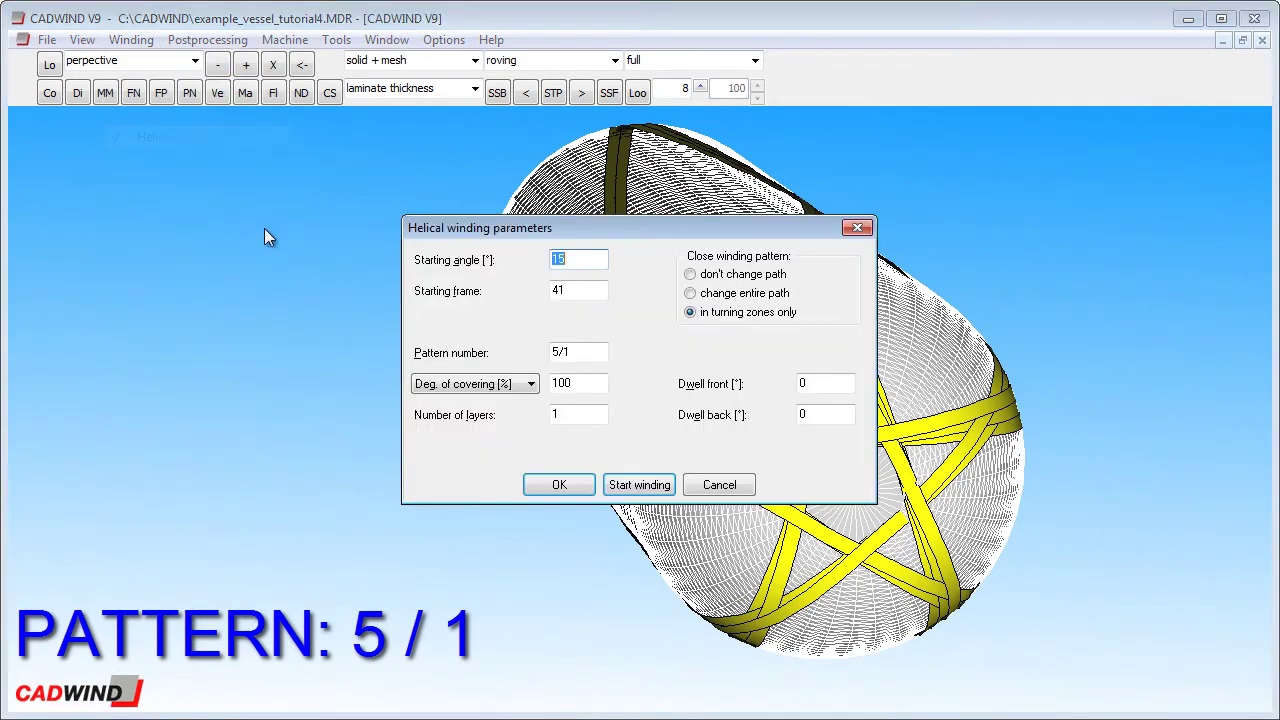
double_click(557, 352)
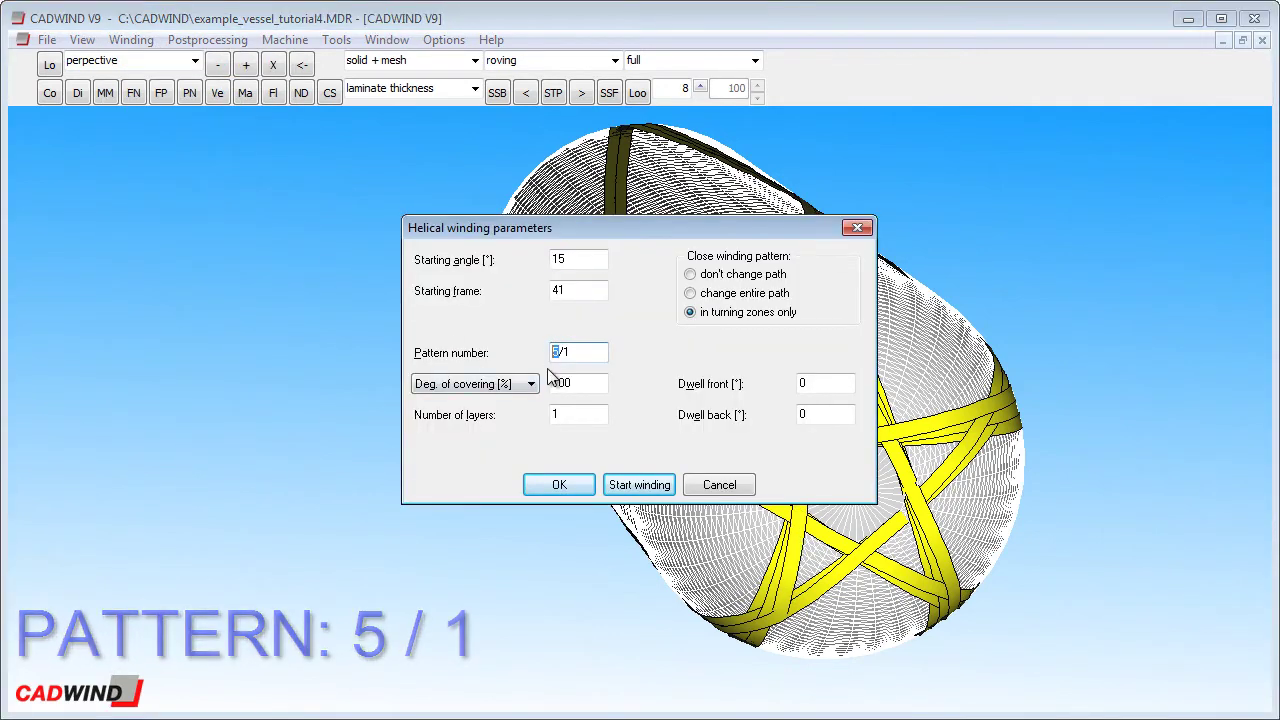
text(3)
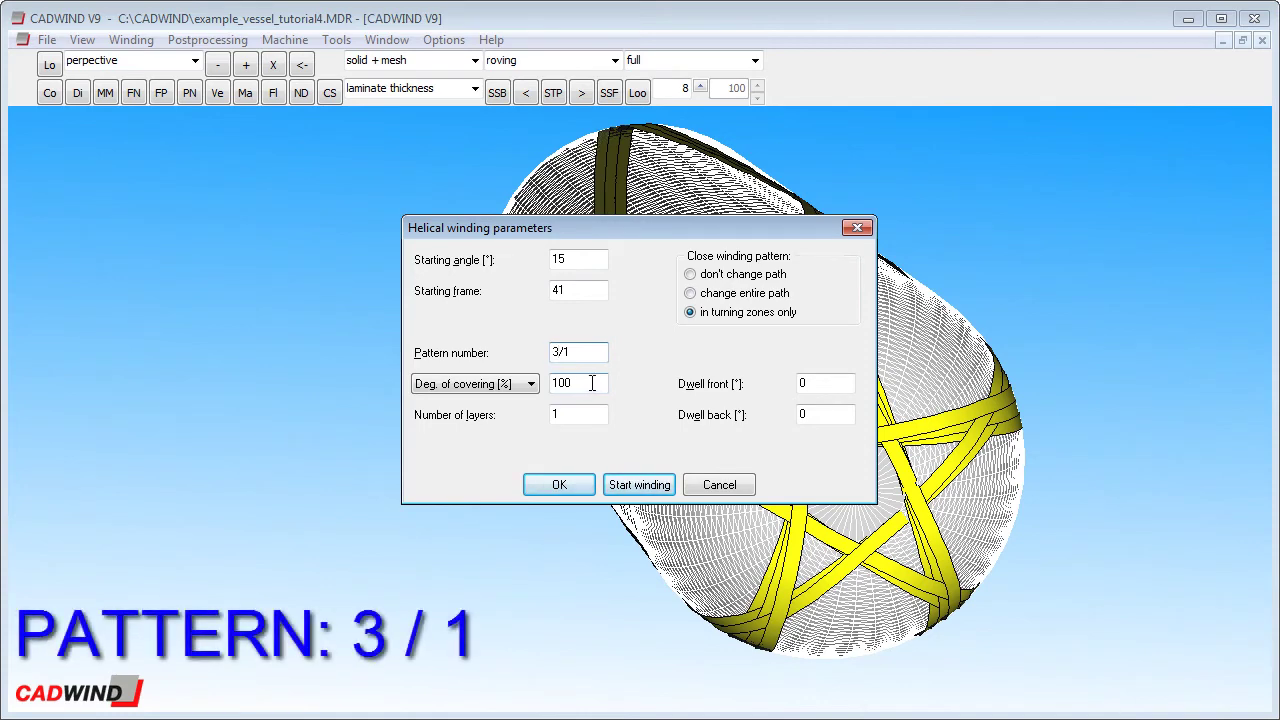
click(639, 484)
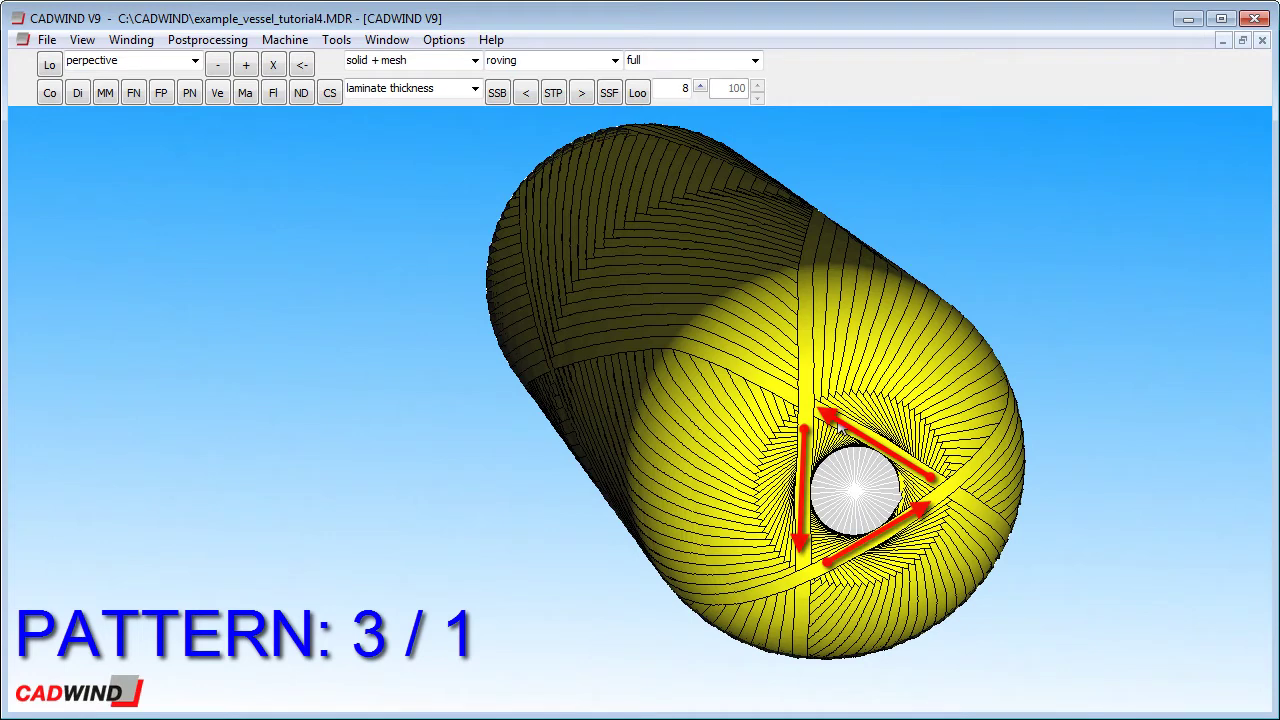
- Replay the 3/1 winding from the bare mandrel until its first bands form a triangle
click(582, 94)
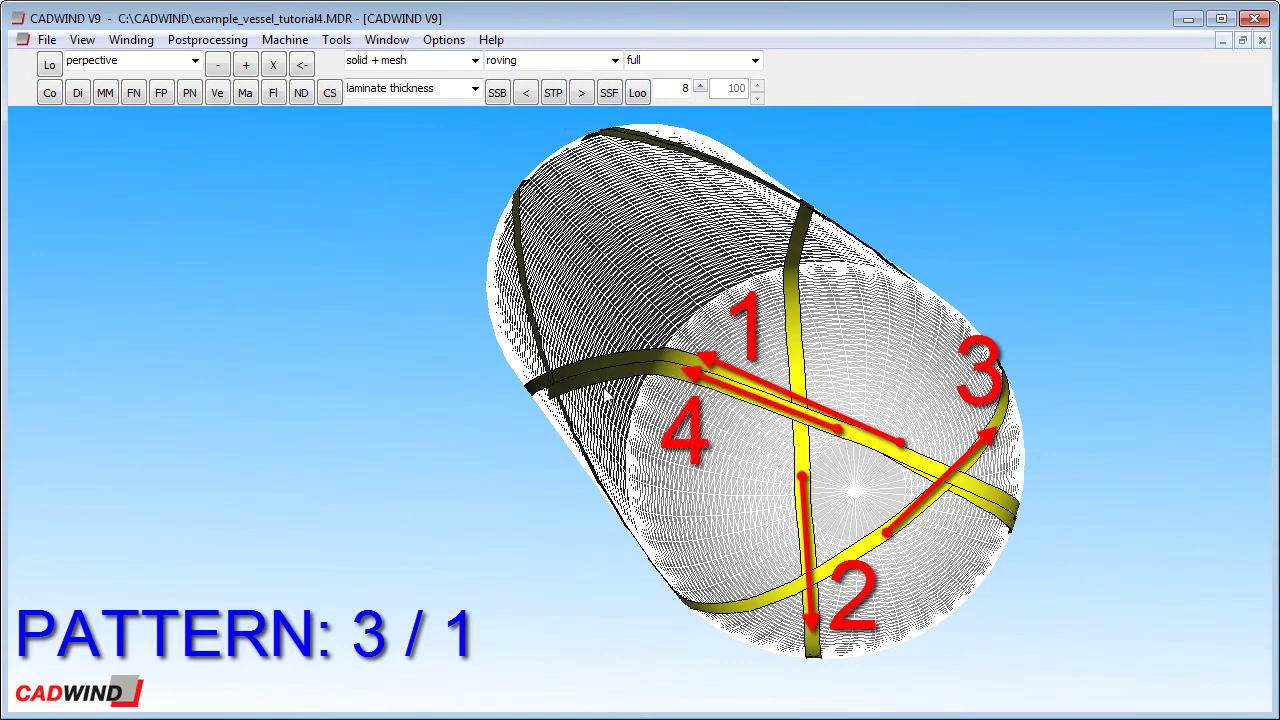
click(581, 93)
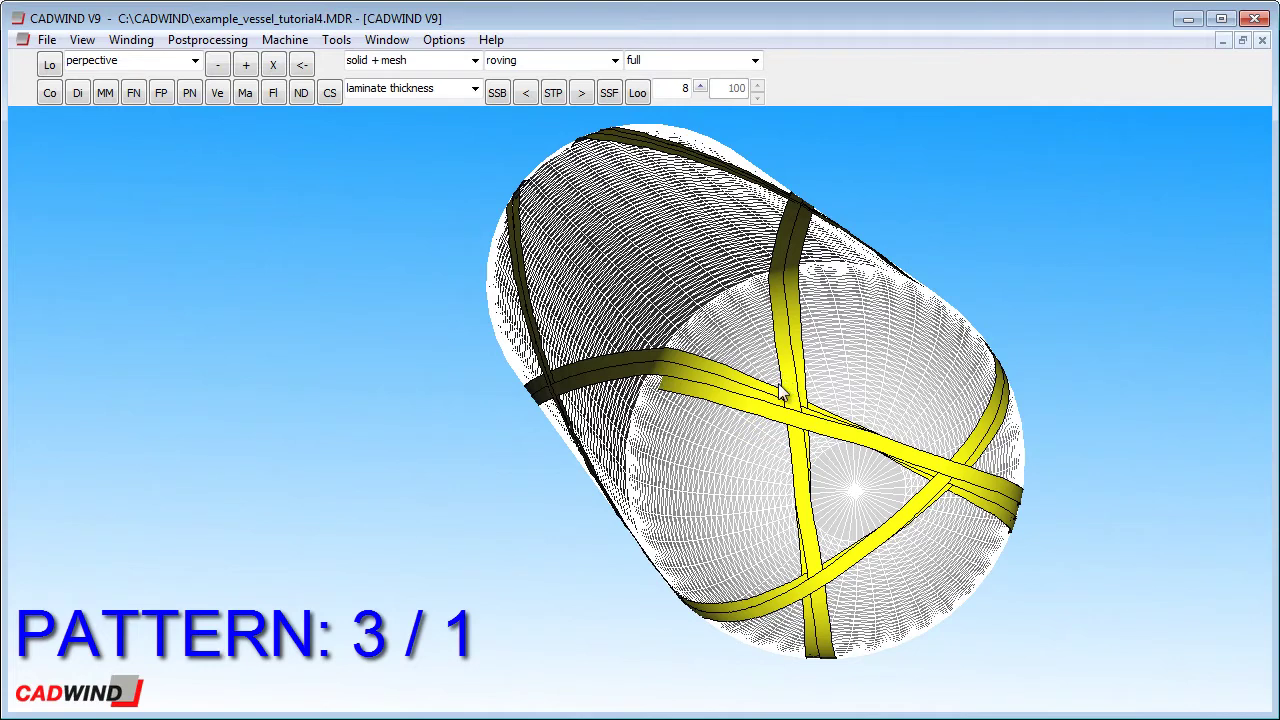
- Rewind the vessel helically with the pattern number changed to -3/1
click(131, 40)
click(180, 137)
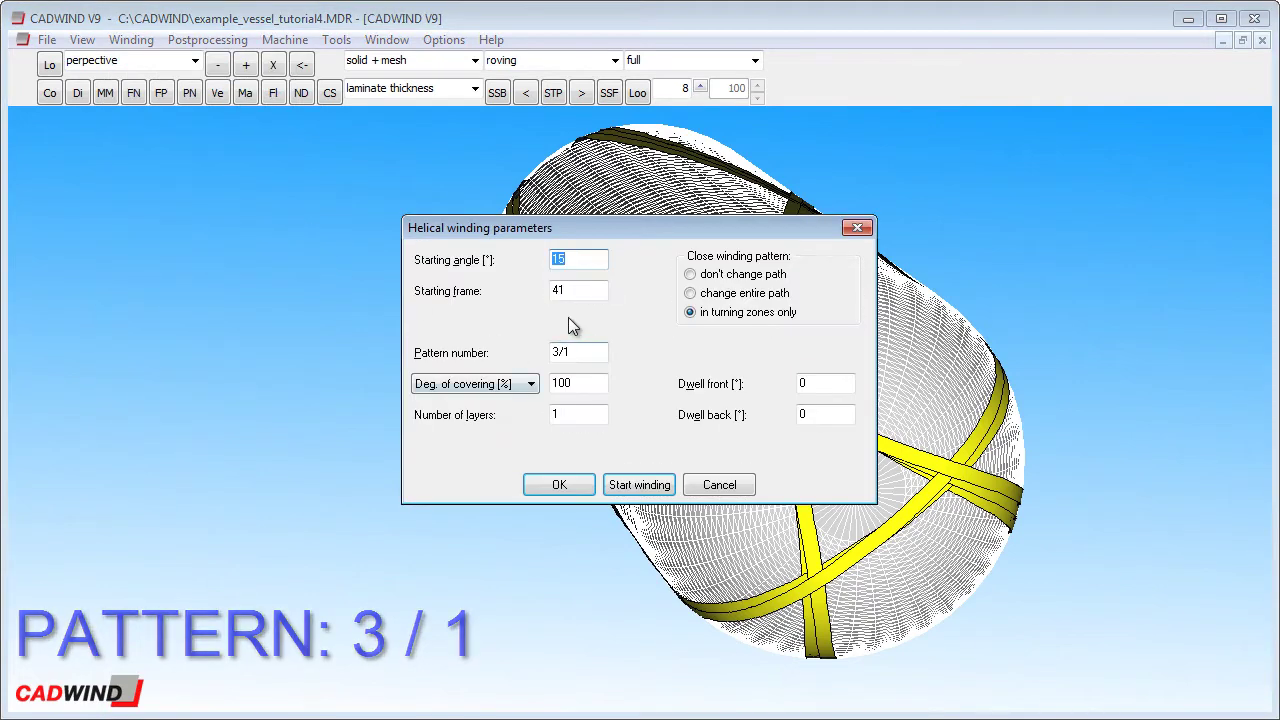
text(-)
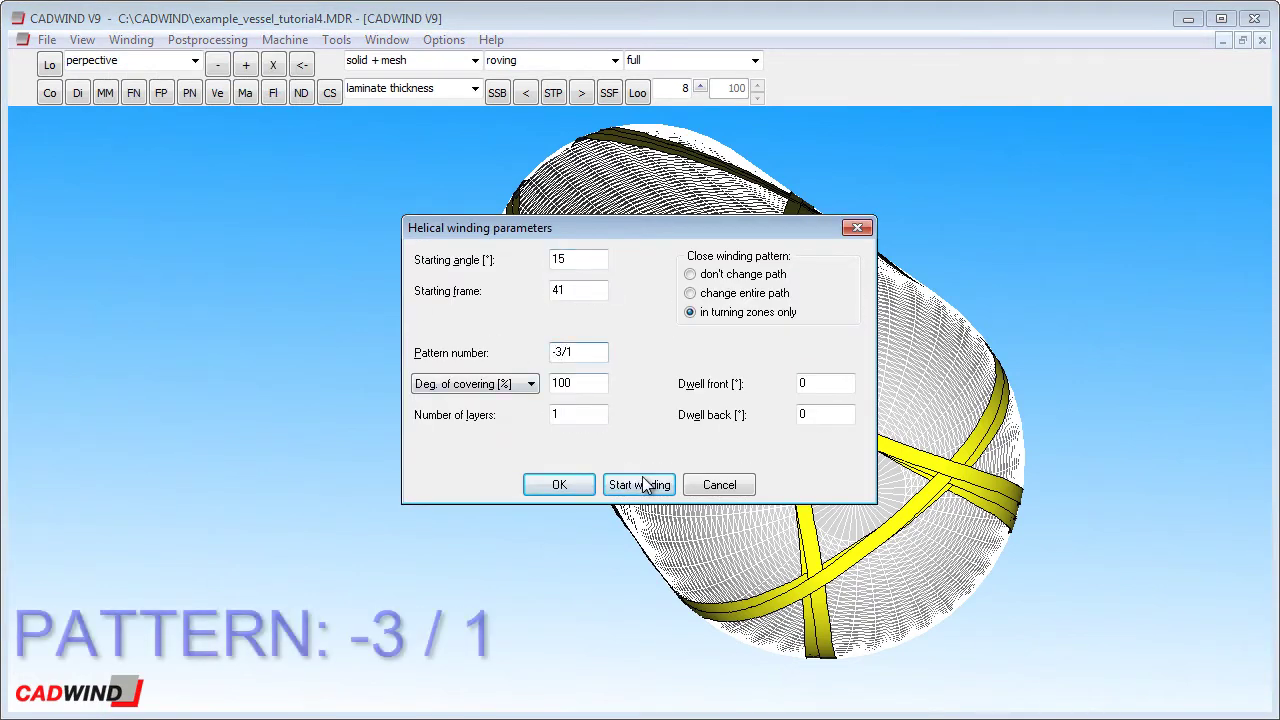
click(645, 484)
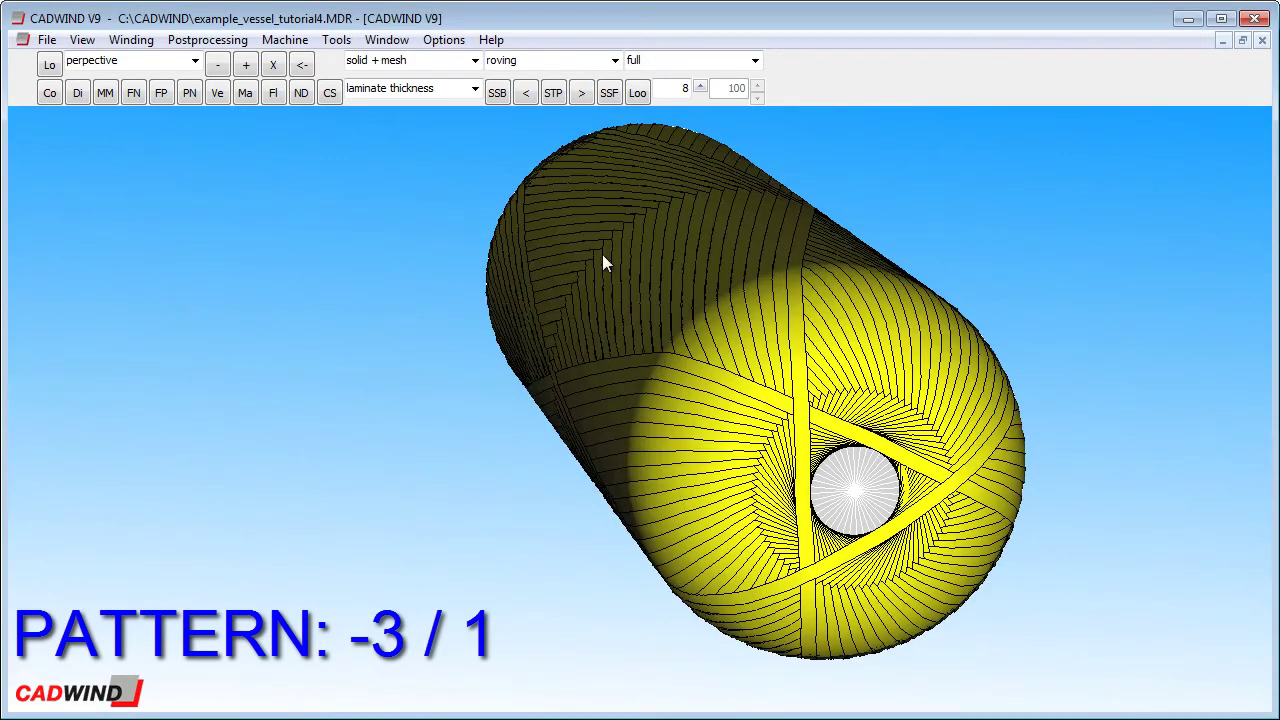
- Replay the first -3/1 bands, step the animation back, and bring back the helical parameters
click(585, 100)
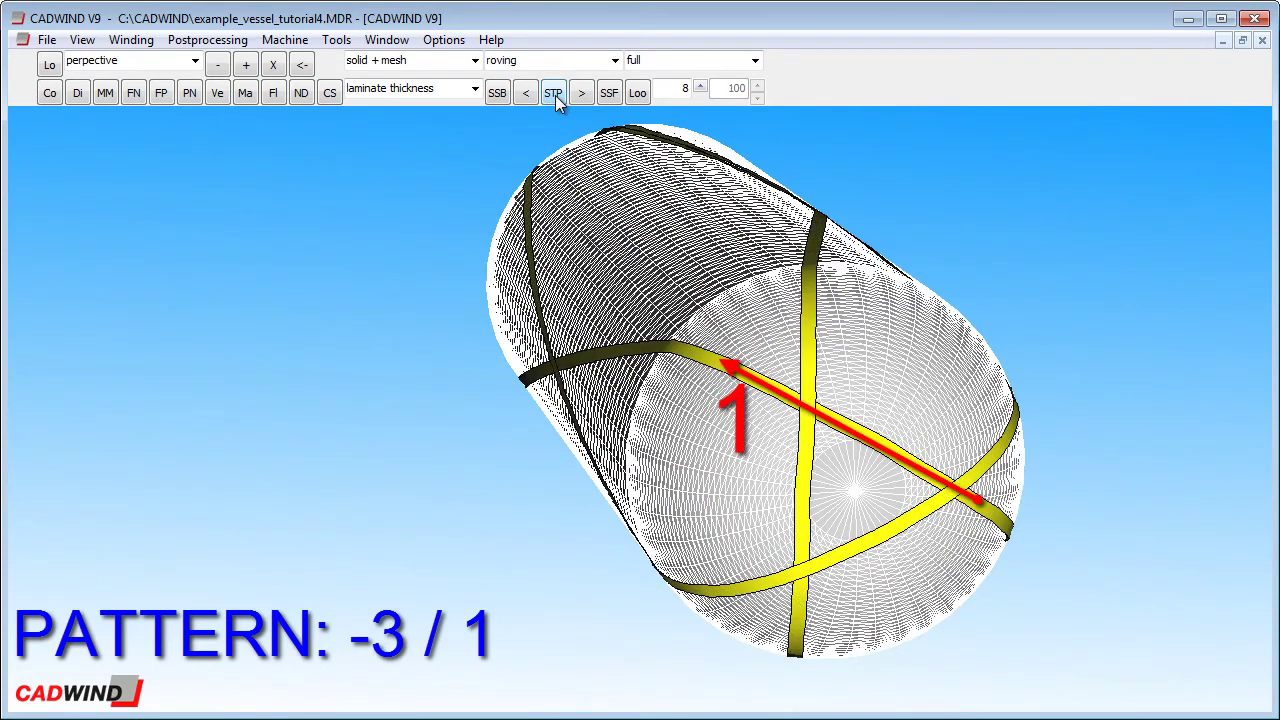
click(500, 93)
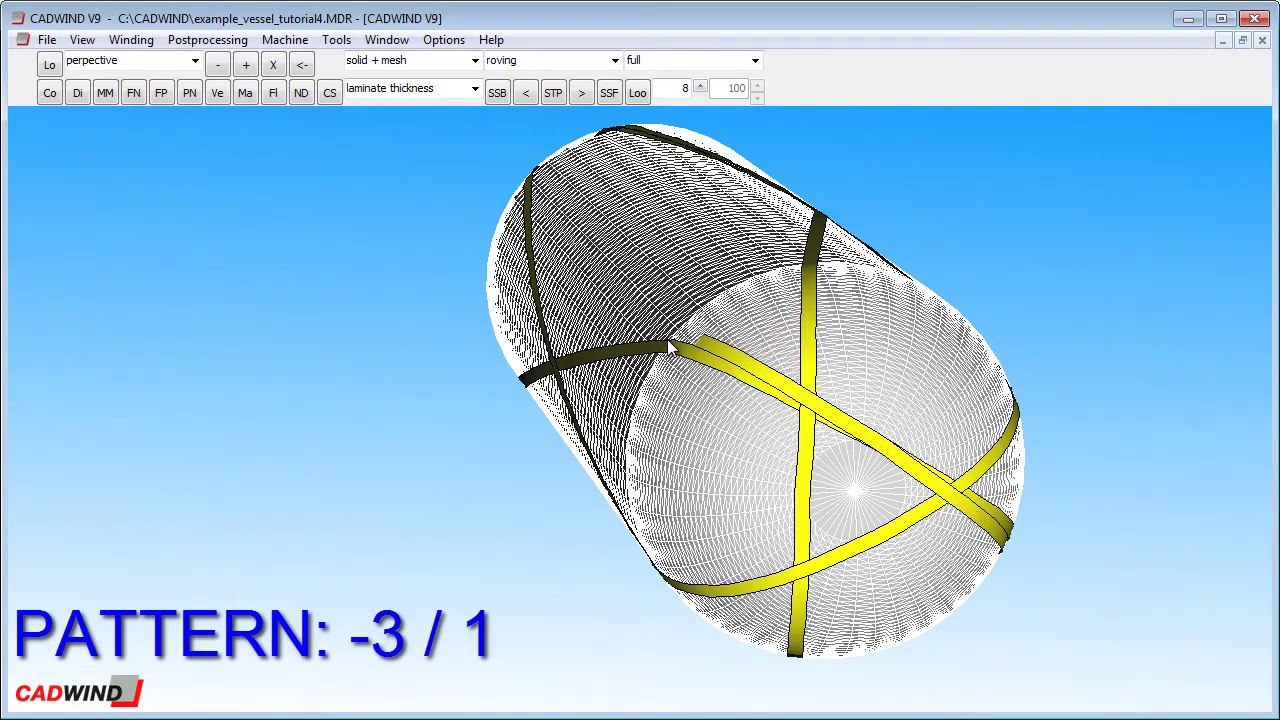
click(131, 39)
click(165, 62)
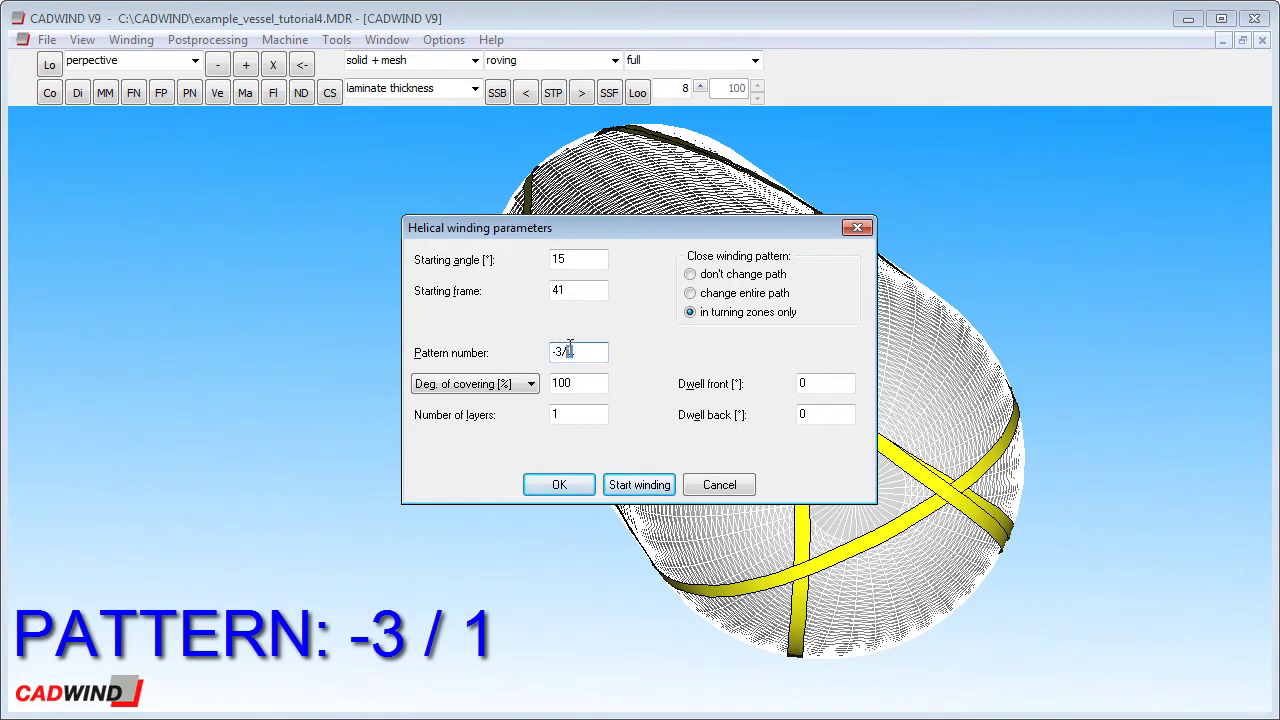
- Rewind with pattern 5/1 and replay until the five-pointed star through points 1–5 appears
drag(570, 346, 558, 346)
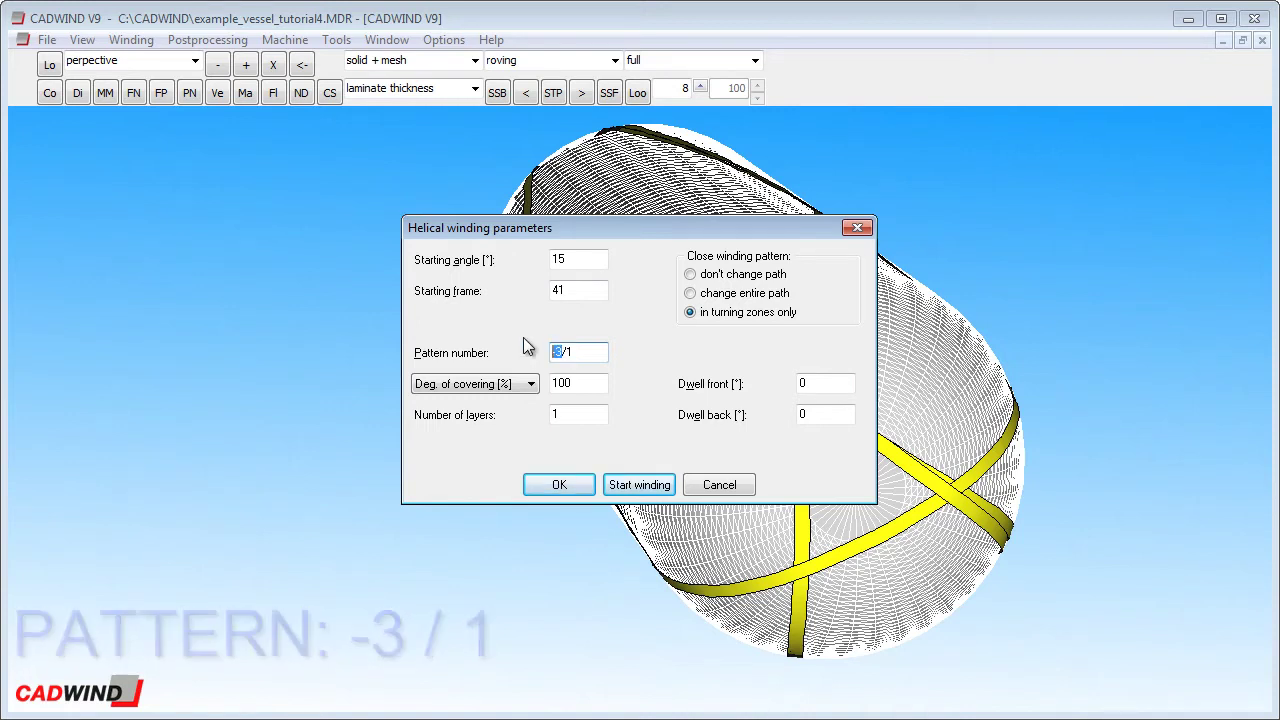
text(5/1)
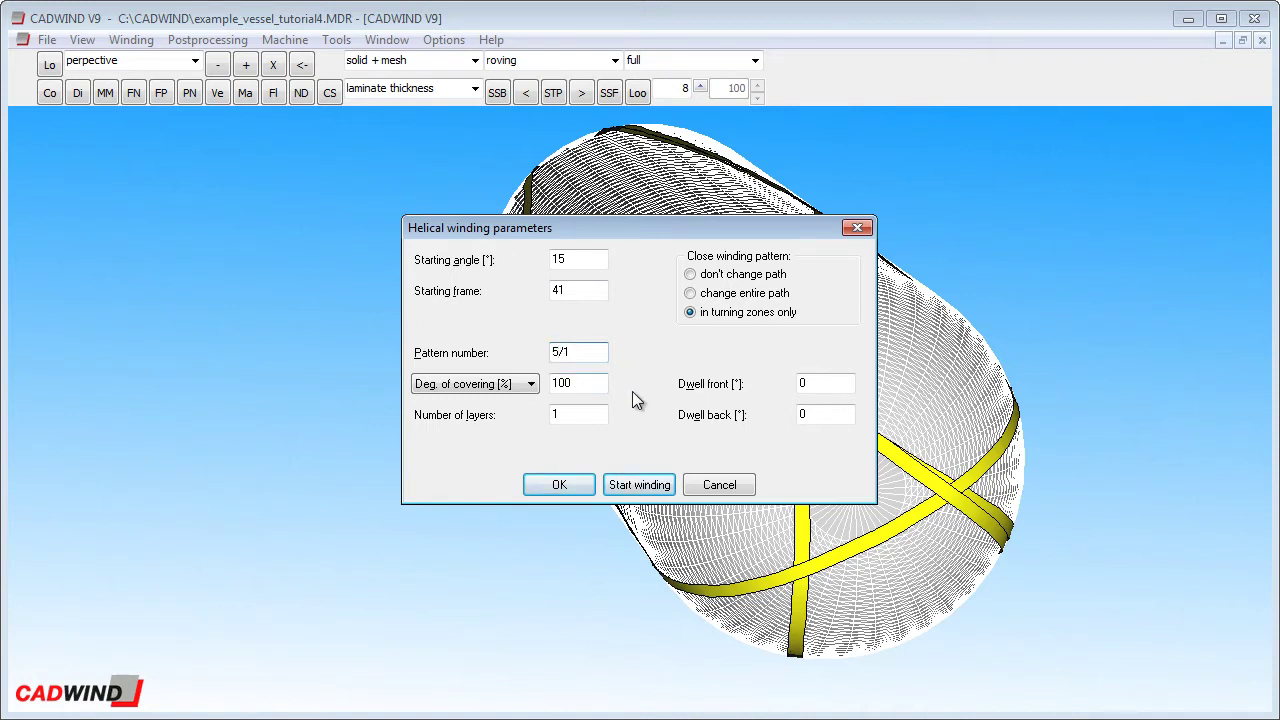
click(646, 485)
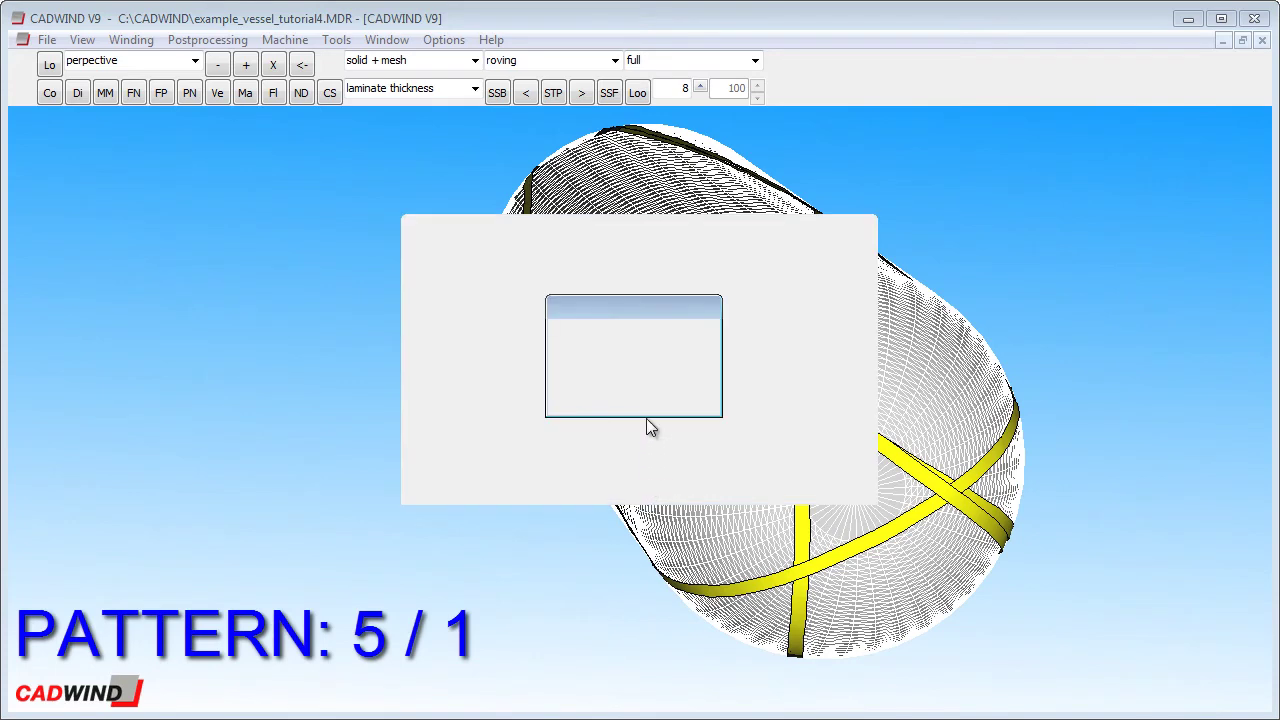
click(580, 96)
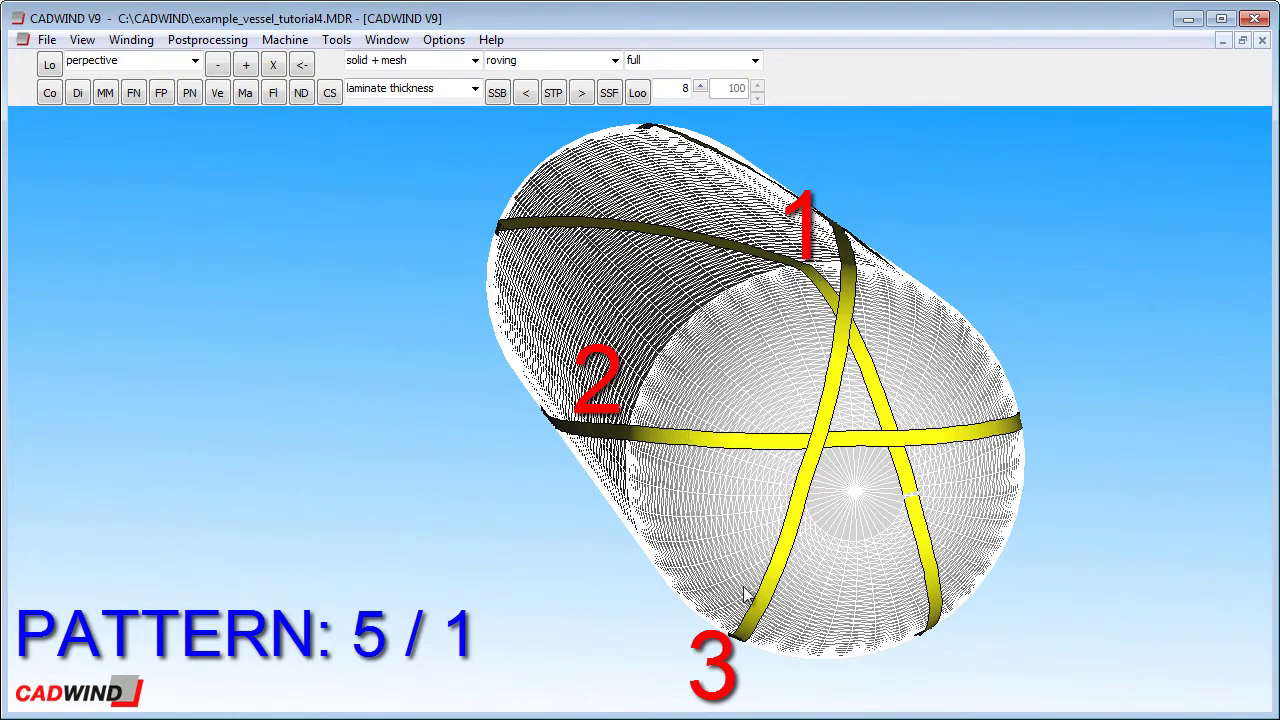
click(553, 94)
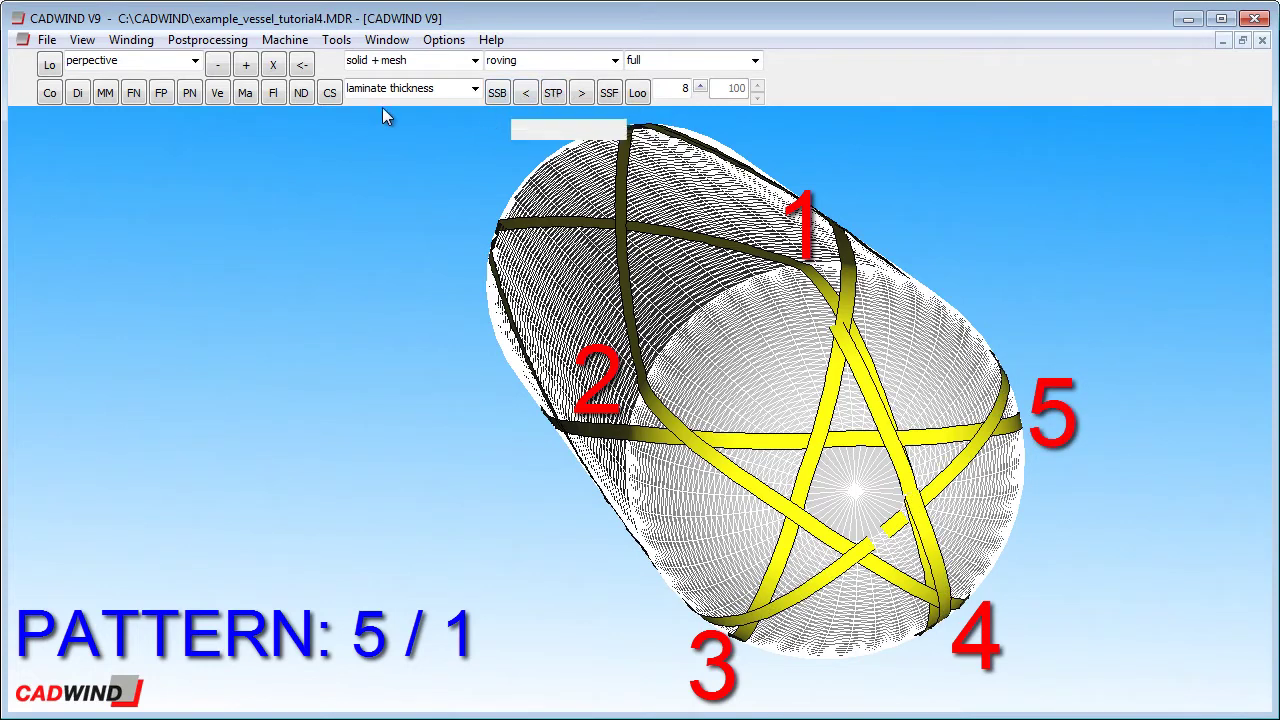
- Change the helical pattern number from 5/1 to 5/2 and rewind the vessel
click(133, 40)
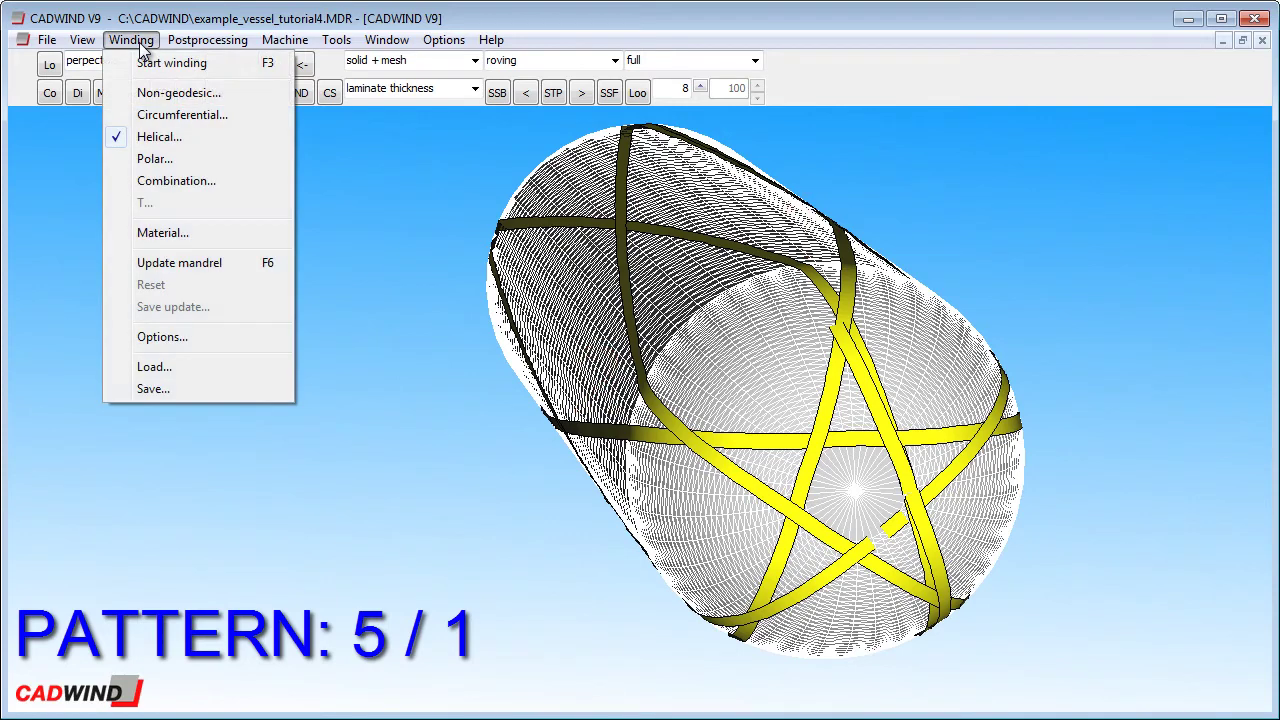
click(176, 142)
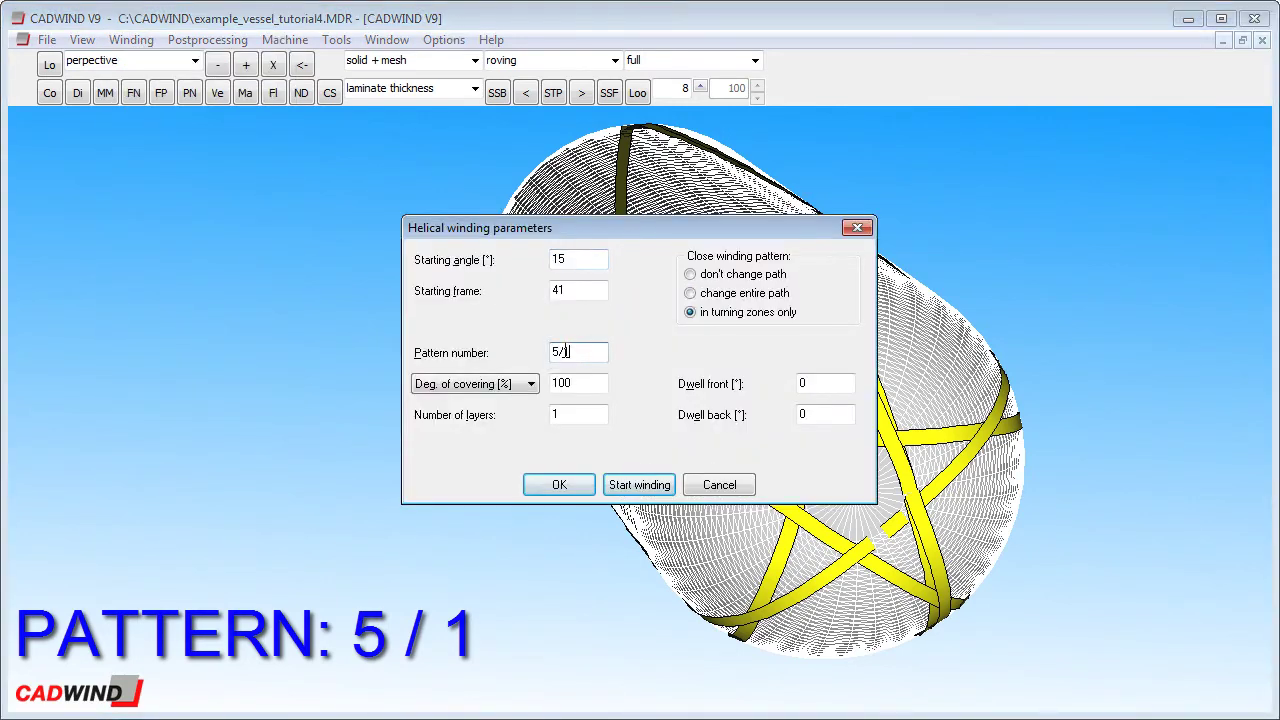
key(shift+Left)
click(645, 485)
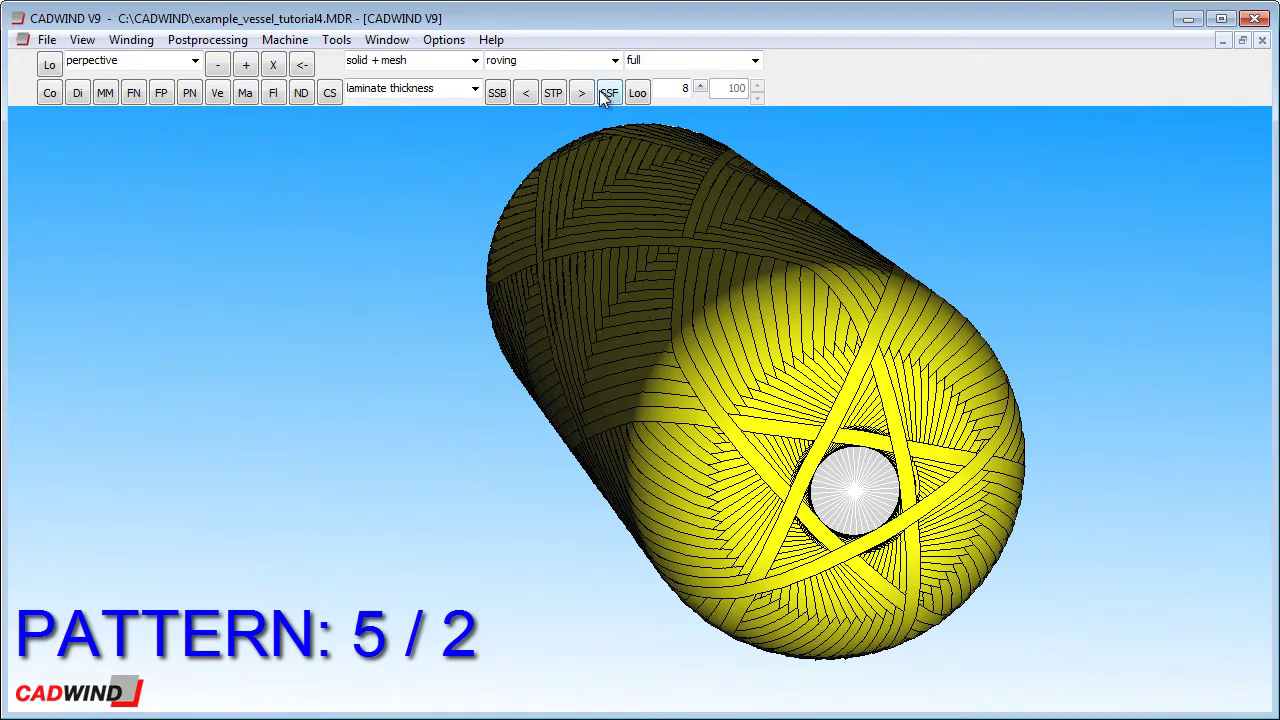
- Animate the 5/2 winding circuit by circuit from the first band, then stop it
click(555, 93)
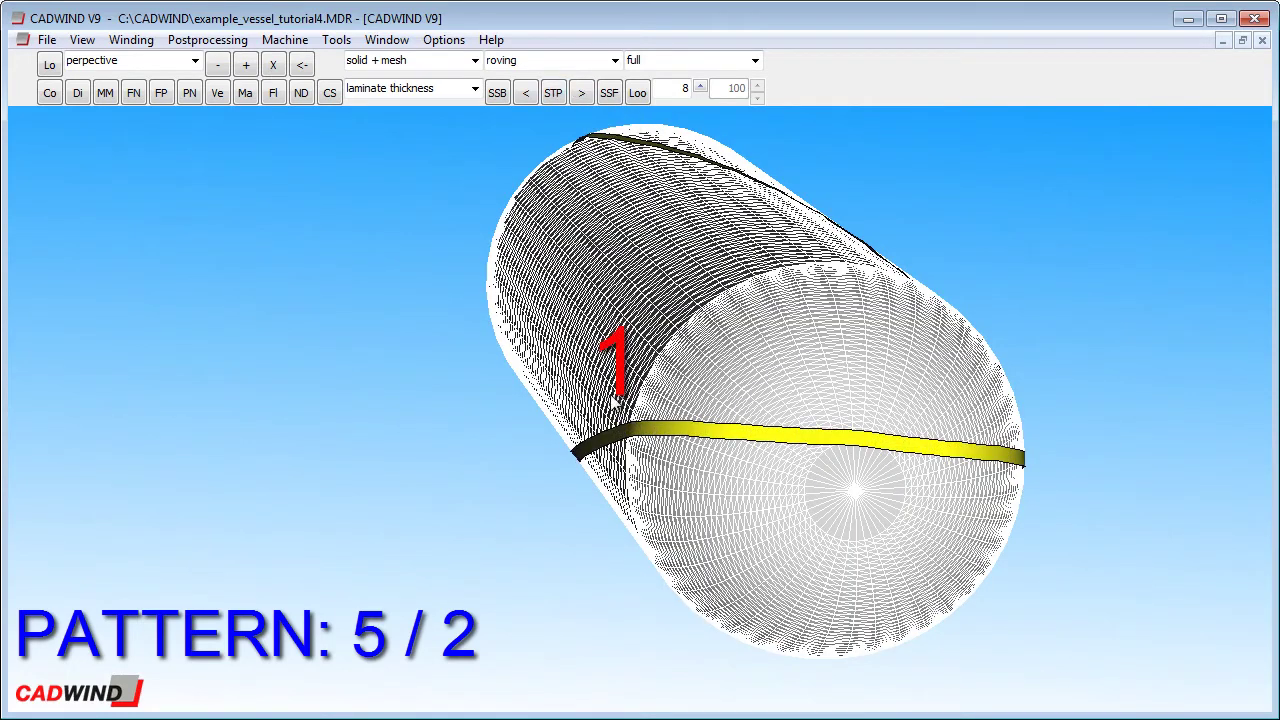
click(581, 93)
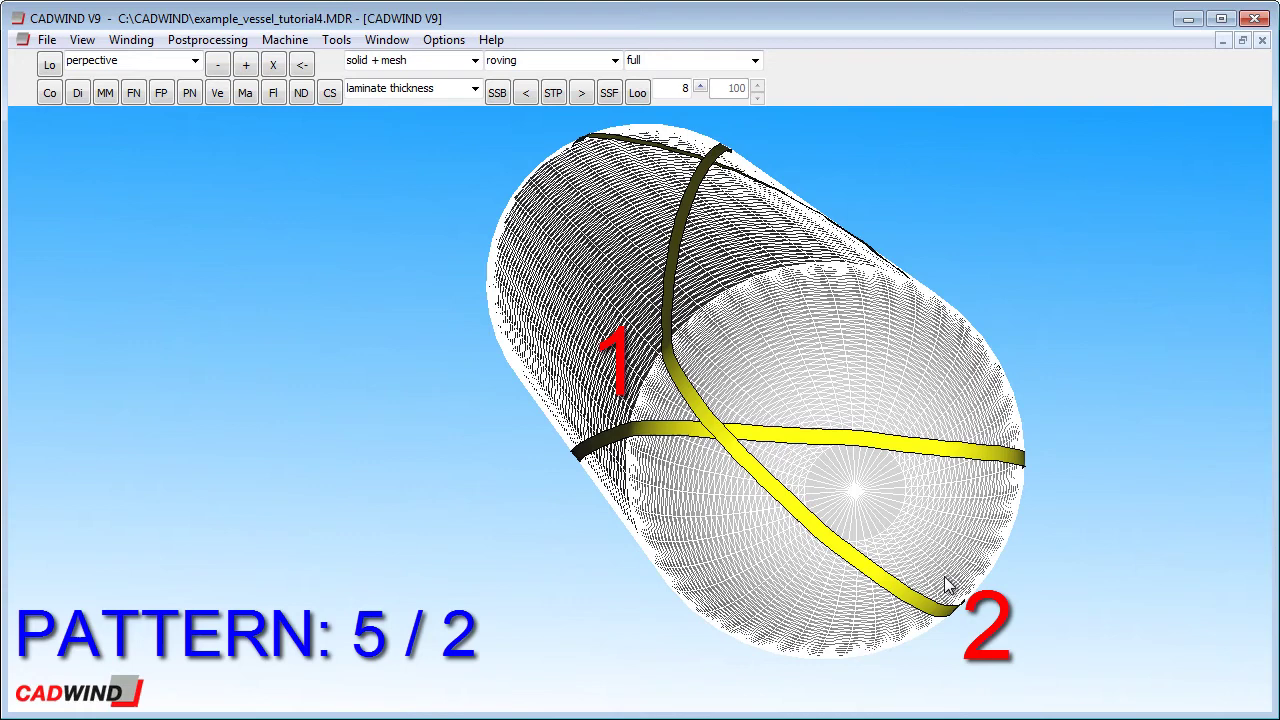
click(580, 96)
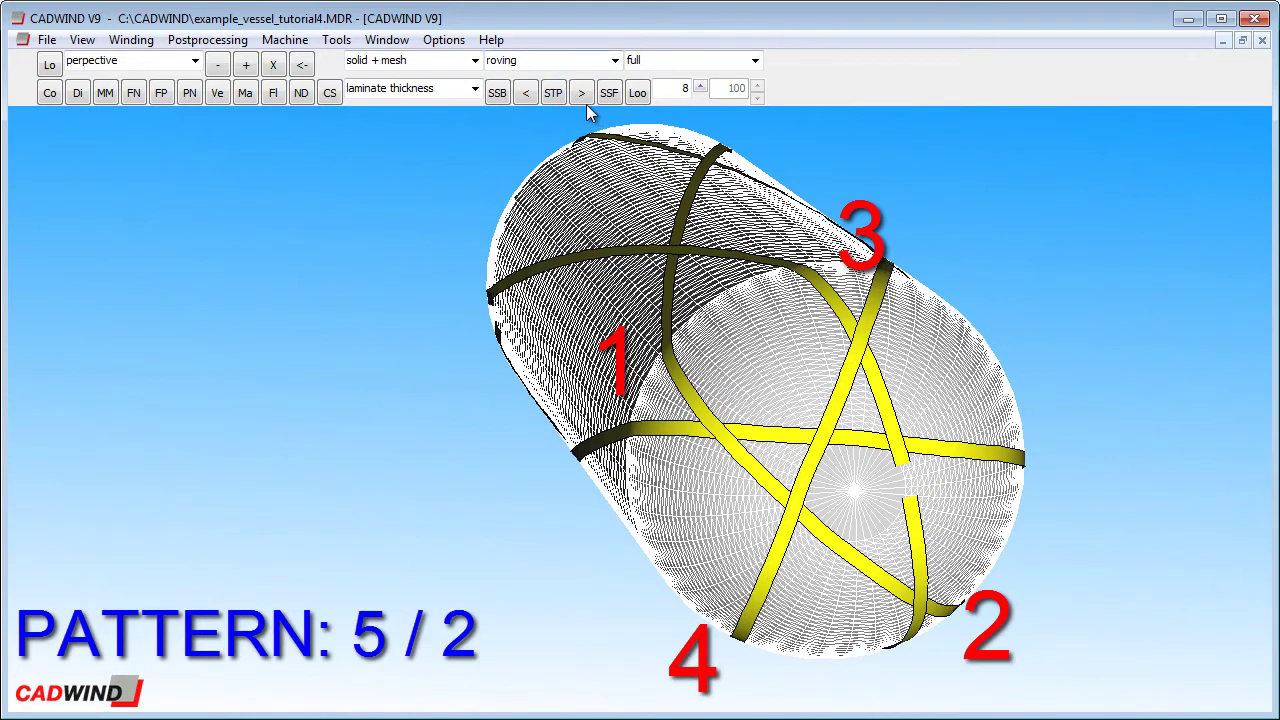
click(555, 94)
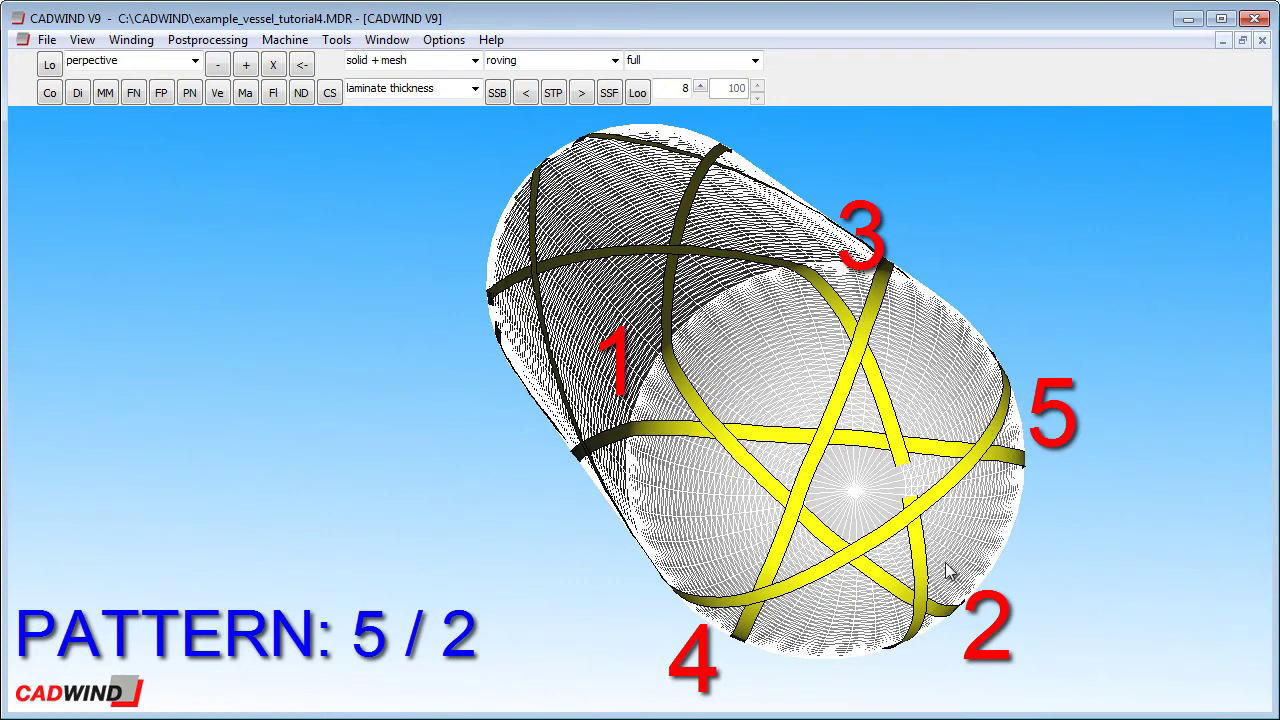
click(584, 93)
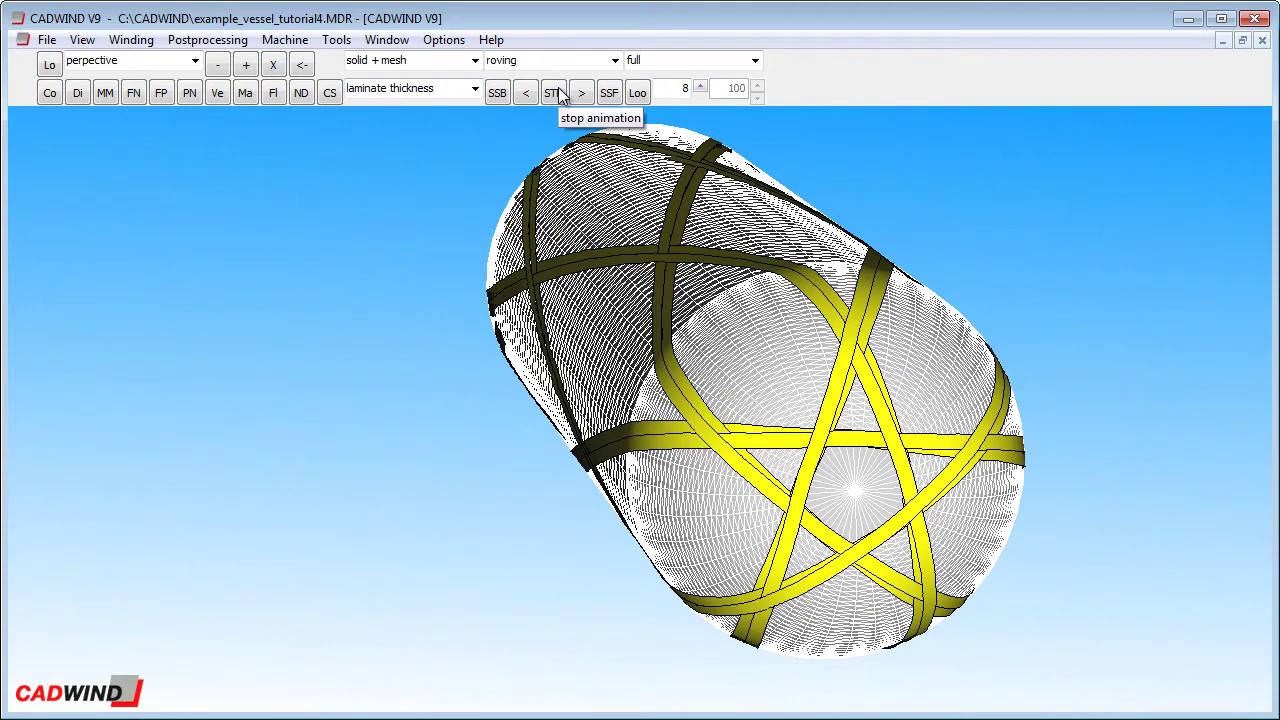
click(563, 88)
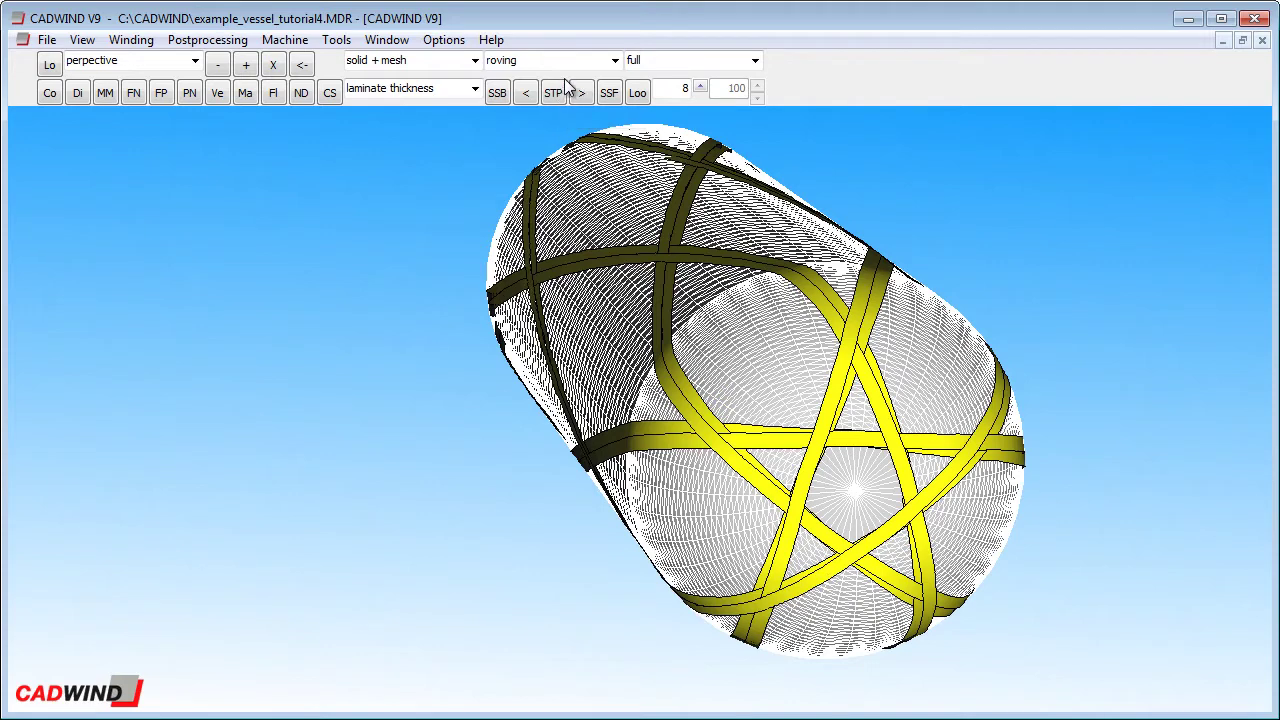
- Calculate a non-geodesic winding at 14° with pattern number 1/1 in place of -5/2
click(133, 40)
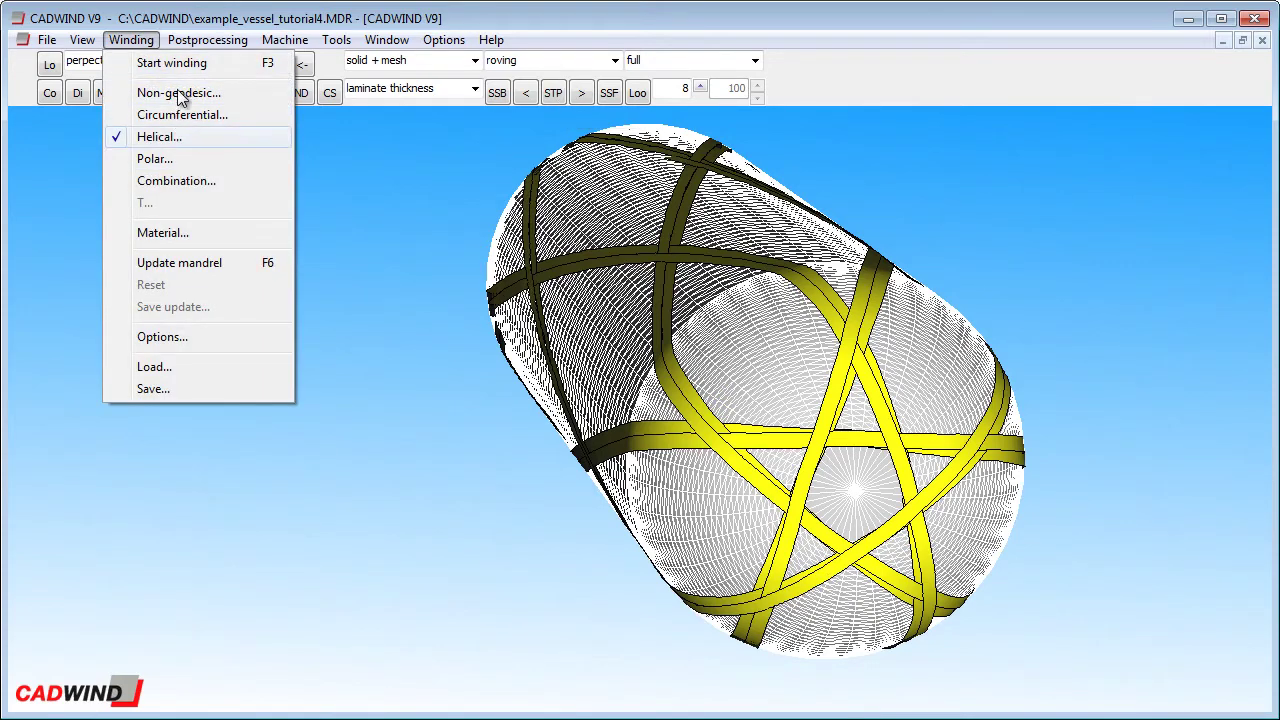
click(180, 93)
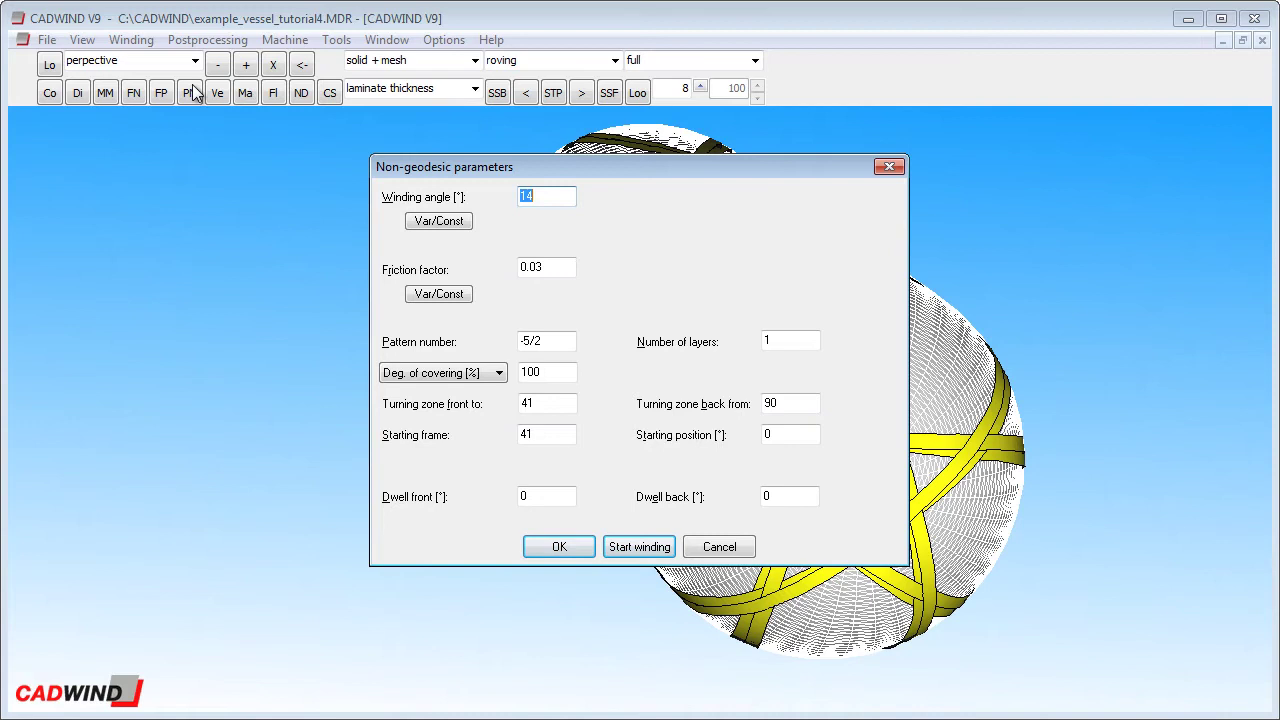
click(546, 197)
drag(552, 341, 492, 341)
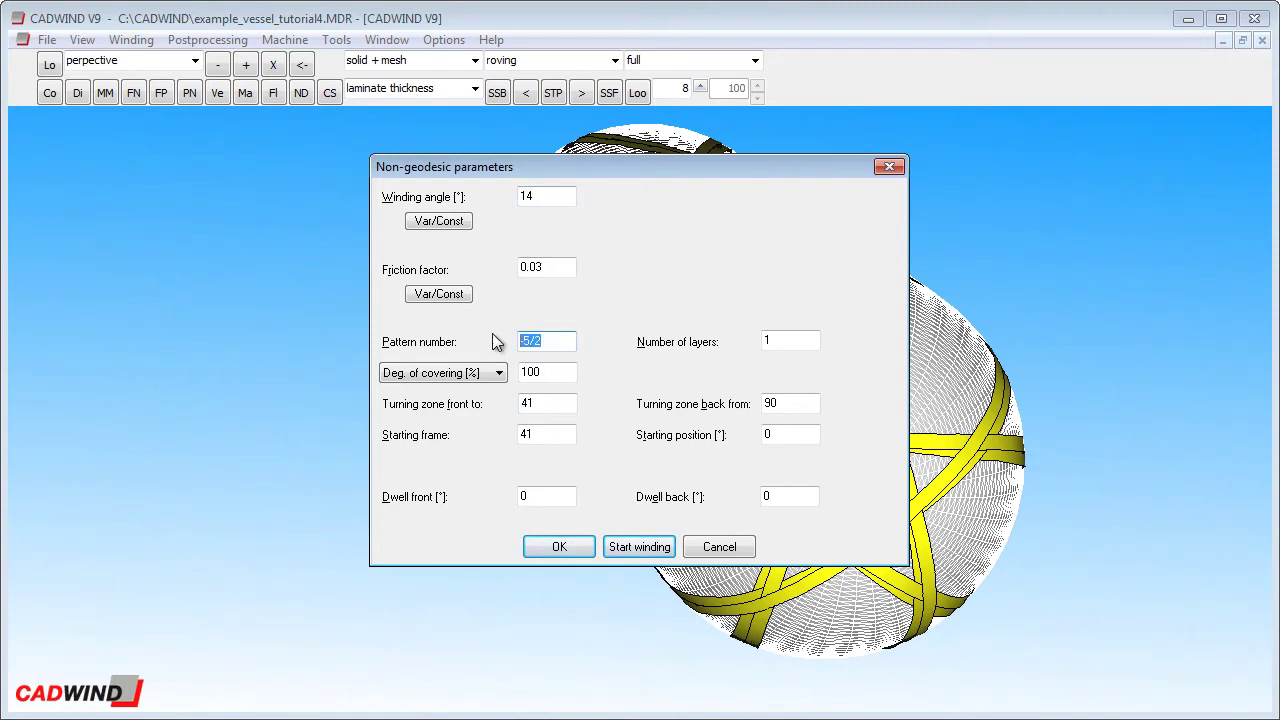
text(1/1)
click(628, 547)
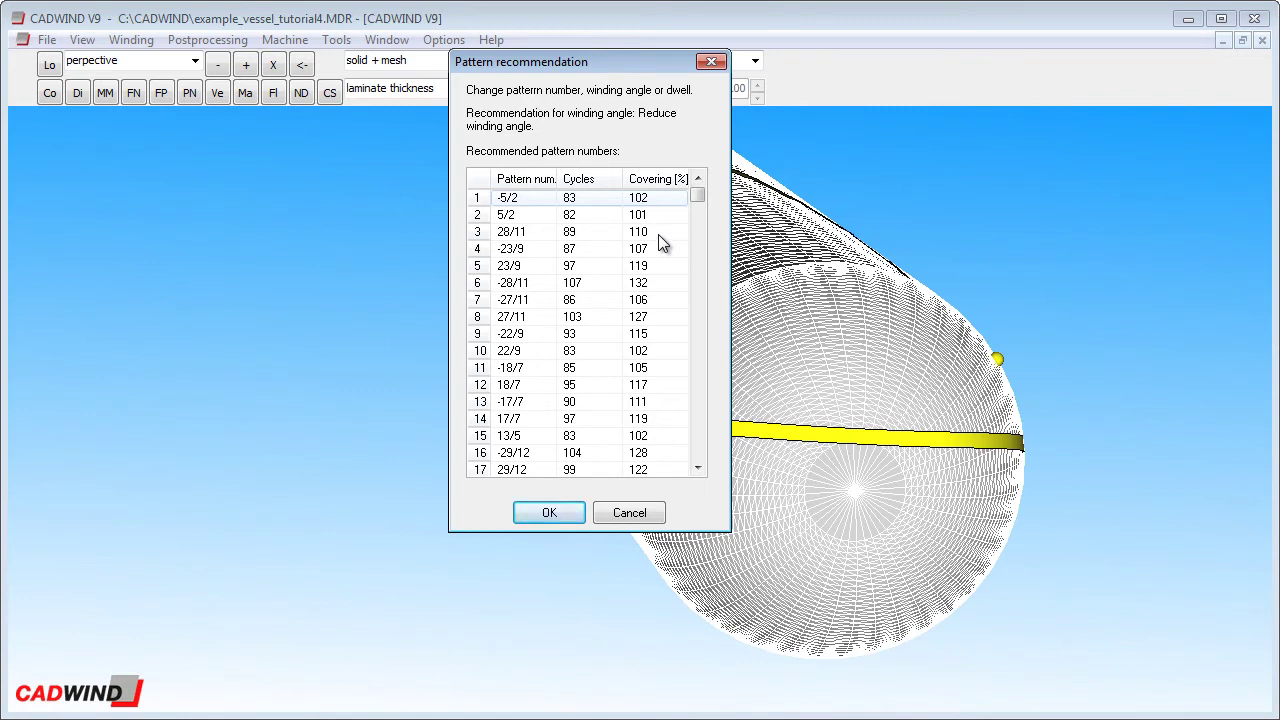
- Browse the recommended patterns starting from -5/2 and select the -27/11 row
click(624, 198)
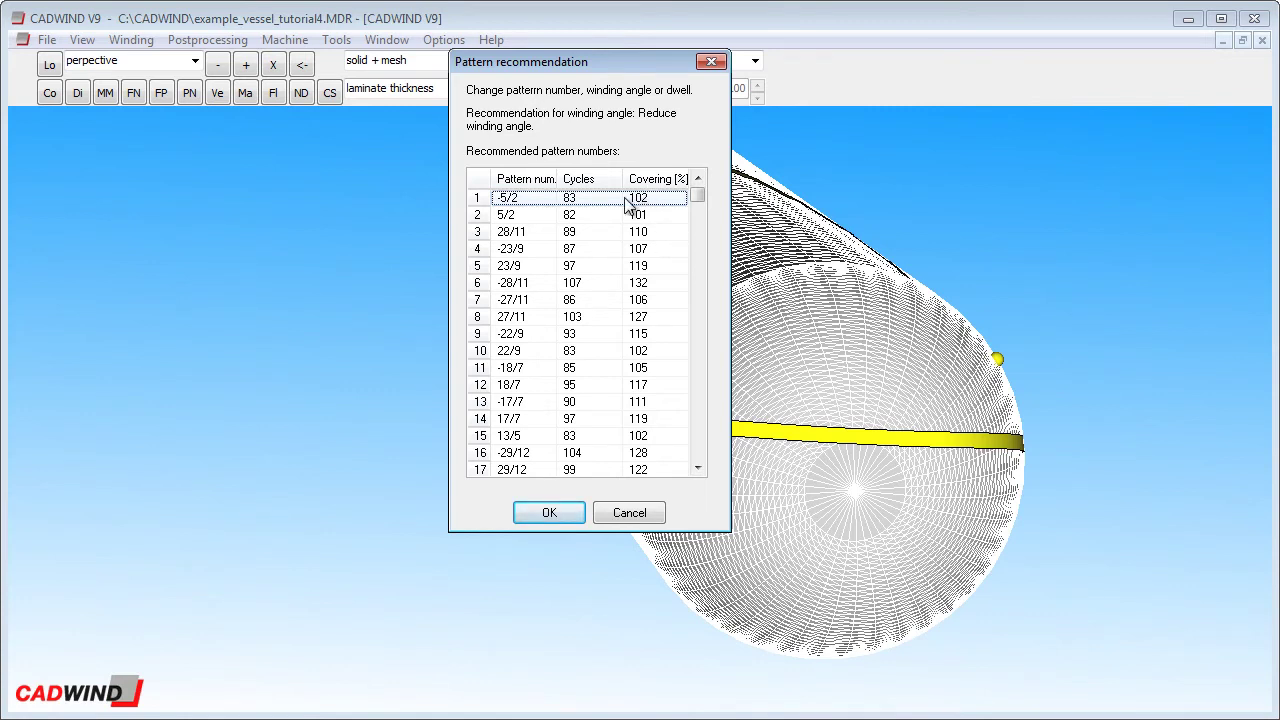
key(Down)
key(Down)
key(Down)
key(Down)
key(Down)
key(Down)
key(Down)
key(Down)
key(Down)
key(Down)
key(Down)
key(Down)
key(Down)
key(Down)
key(Down)
key(Down)
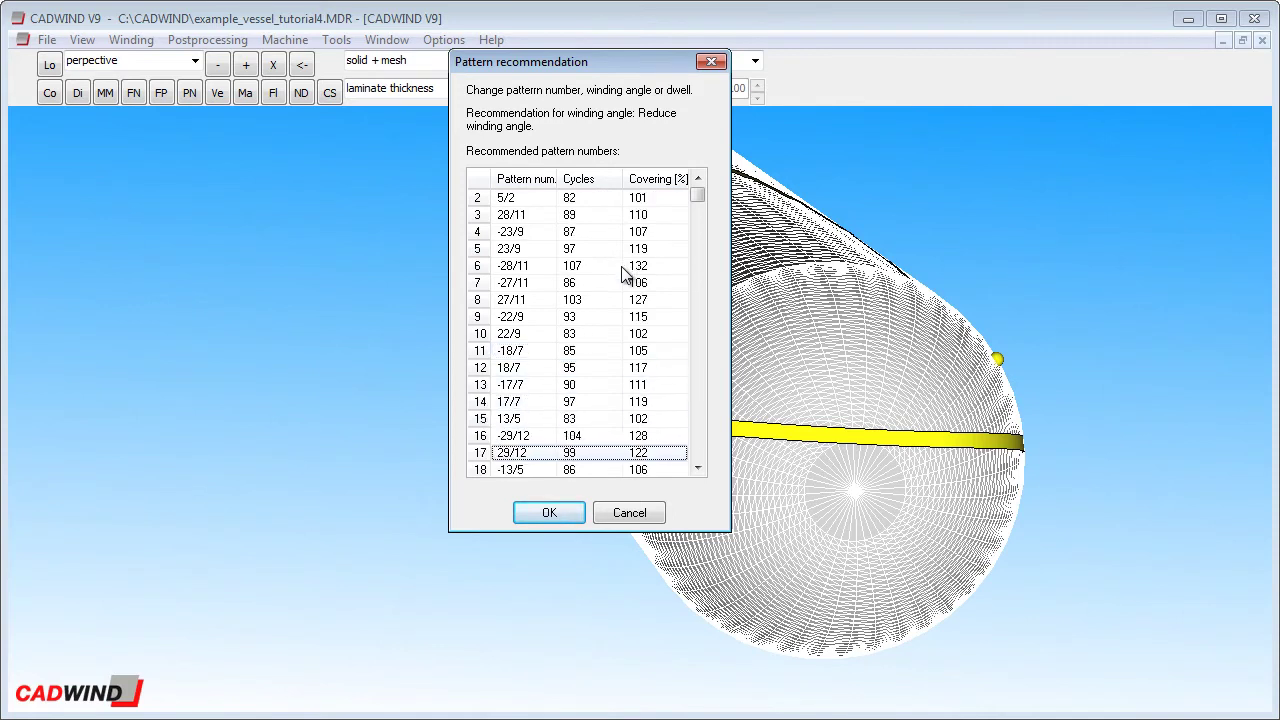
key(Down)
key(Down)
key(Down)
key(Down)
key(Down)
key(Down)
key(Down)
key(Down)
key(Down)
key(Down)
key(Down)
key(Down)
key(Down)
key(Down)
key(Down)
key(Down)
key(Down)
key(Down)
key(Down)
key(Down)
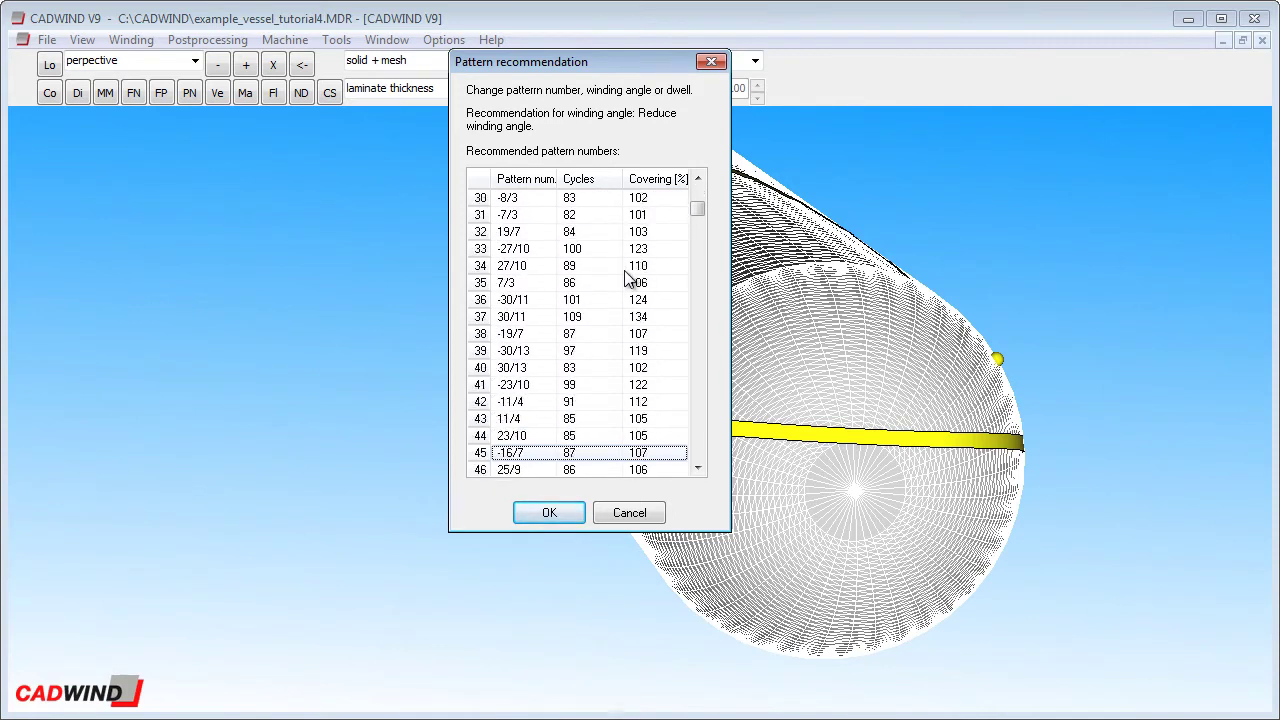
key(Down)
key(Down)
key(Down)
key(Down)
key(Down)
key(Down)
key(Down)
key(Down)
key(Down)
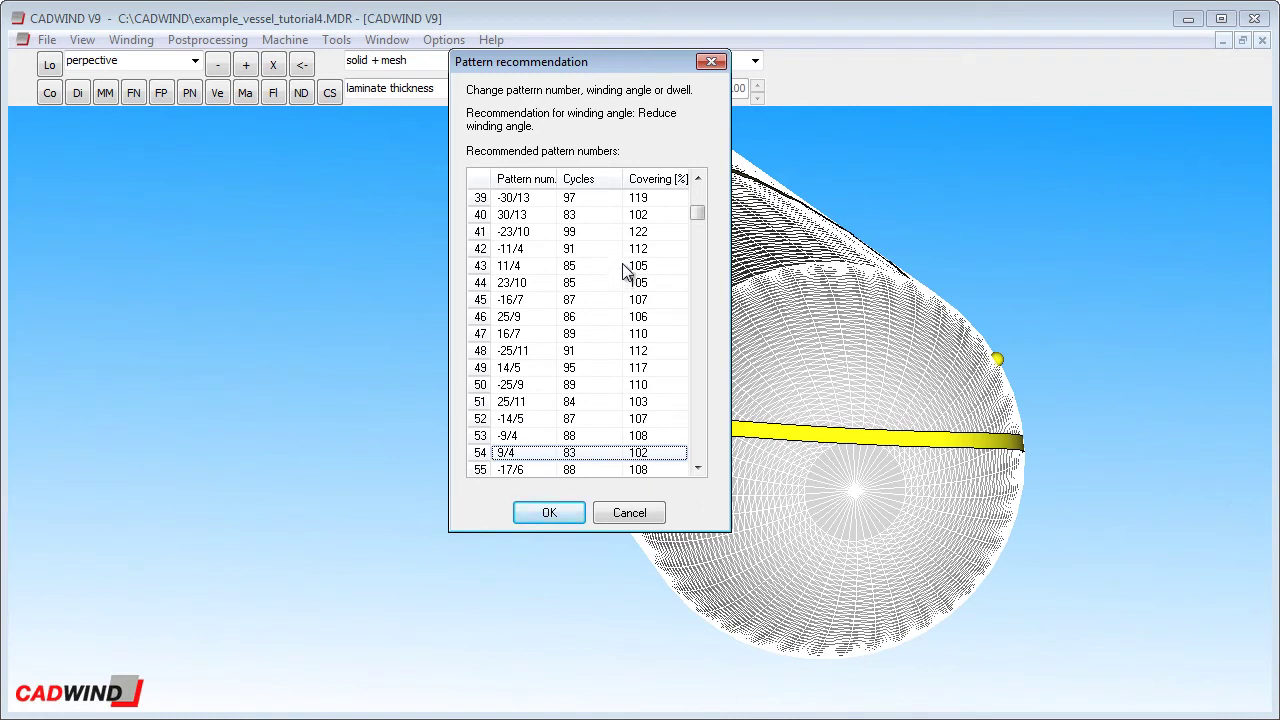
key(Up)
key(Up)
key(Up)
key(Up)
key(Up)
key(Up)
key(Up)
key(Up)
key(Up)
key(Up)
key(Up)
key(Up)
key(Up)
key(Up)
key(Up)
key(Up)
key(Up)
key(Up)
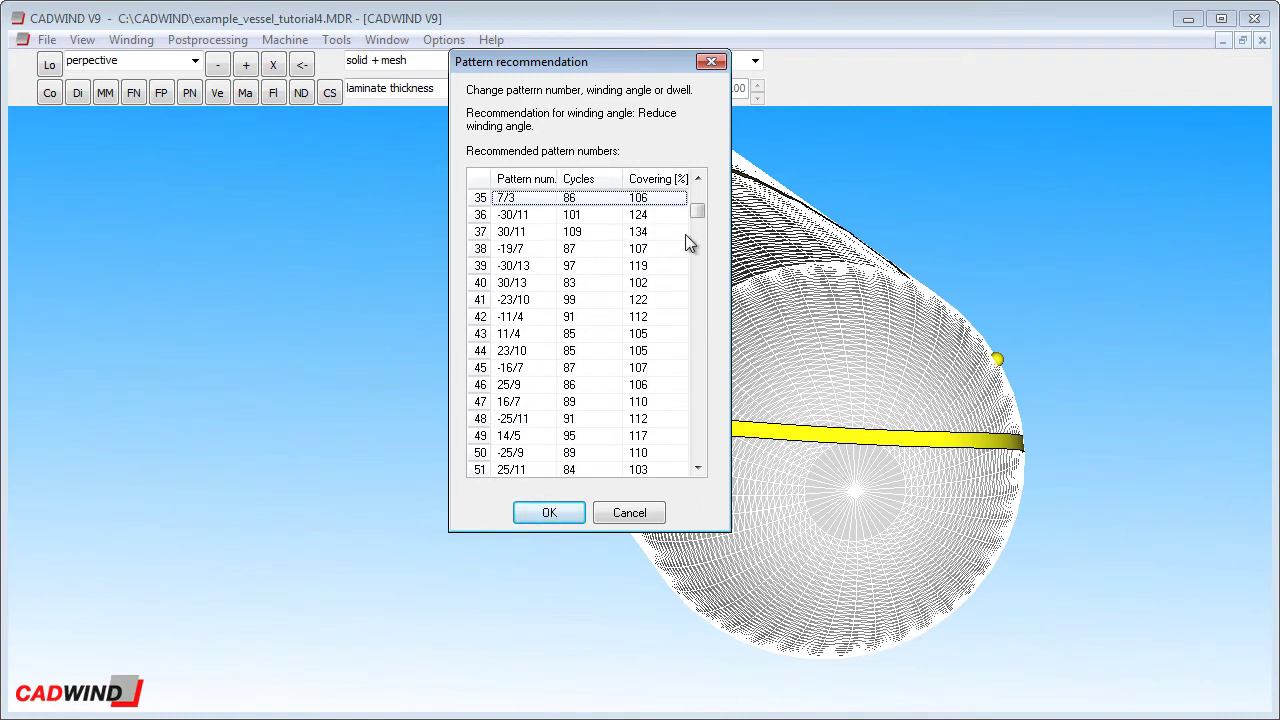
drag(699, 210, 697, 190)
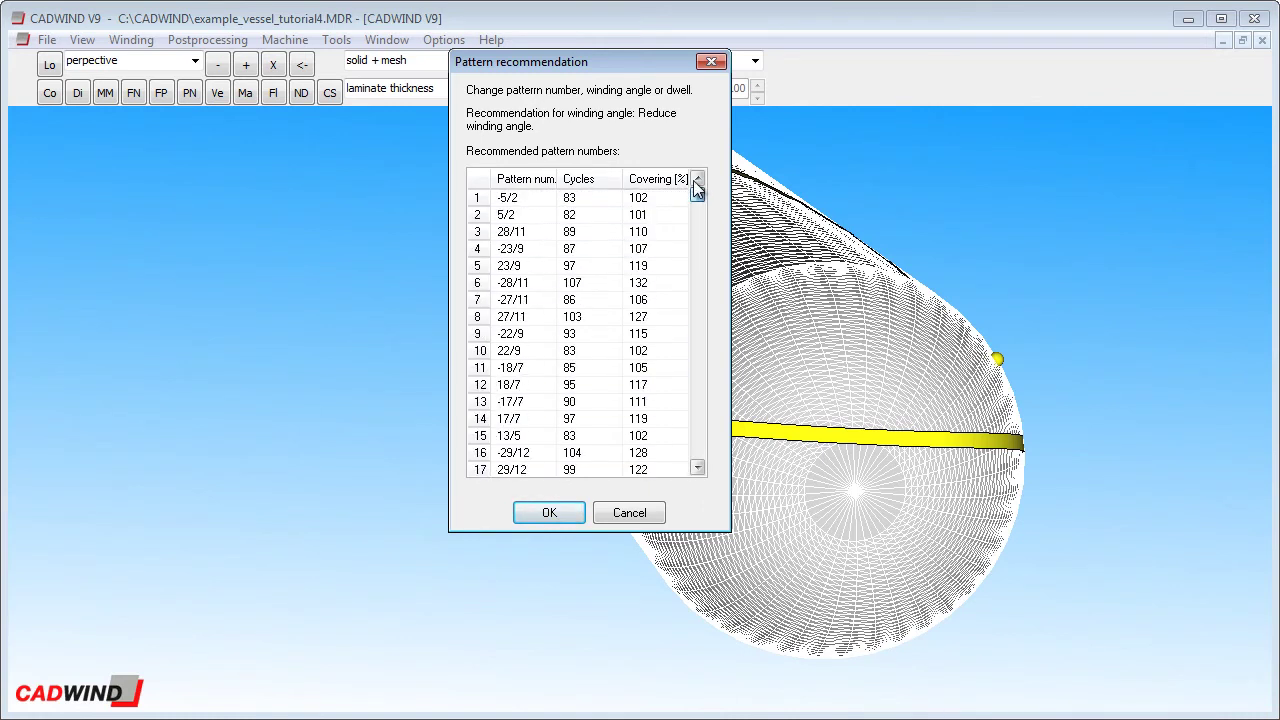
click(568, 300)
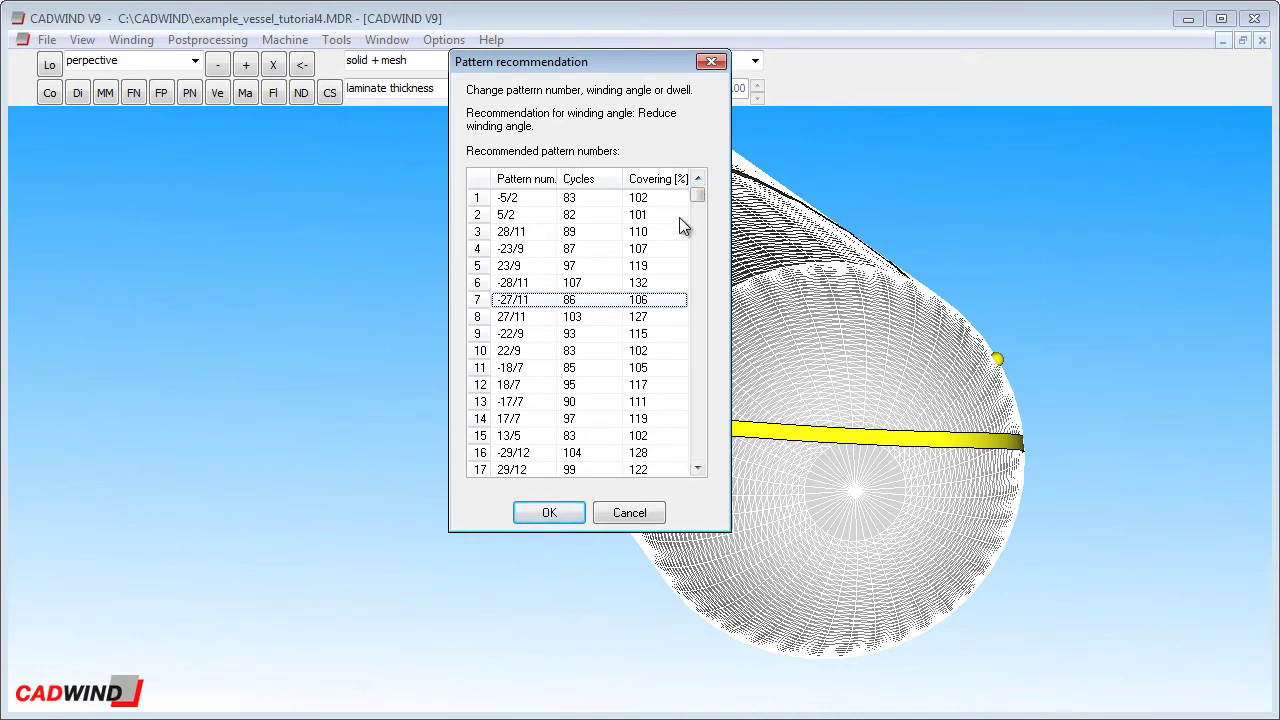
- Apply recommended patterns 27/11 and 23/9 in turn, then select 5/2 in the table
click(669, 314)
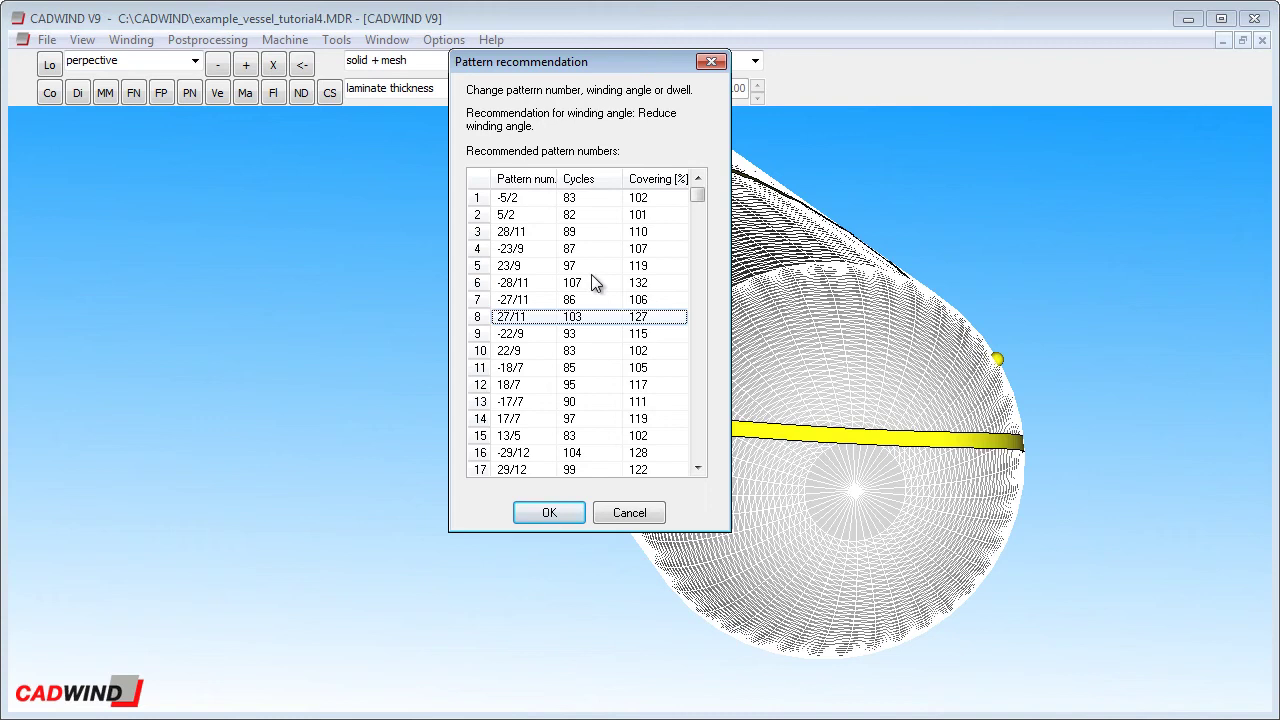
click(551, 513)
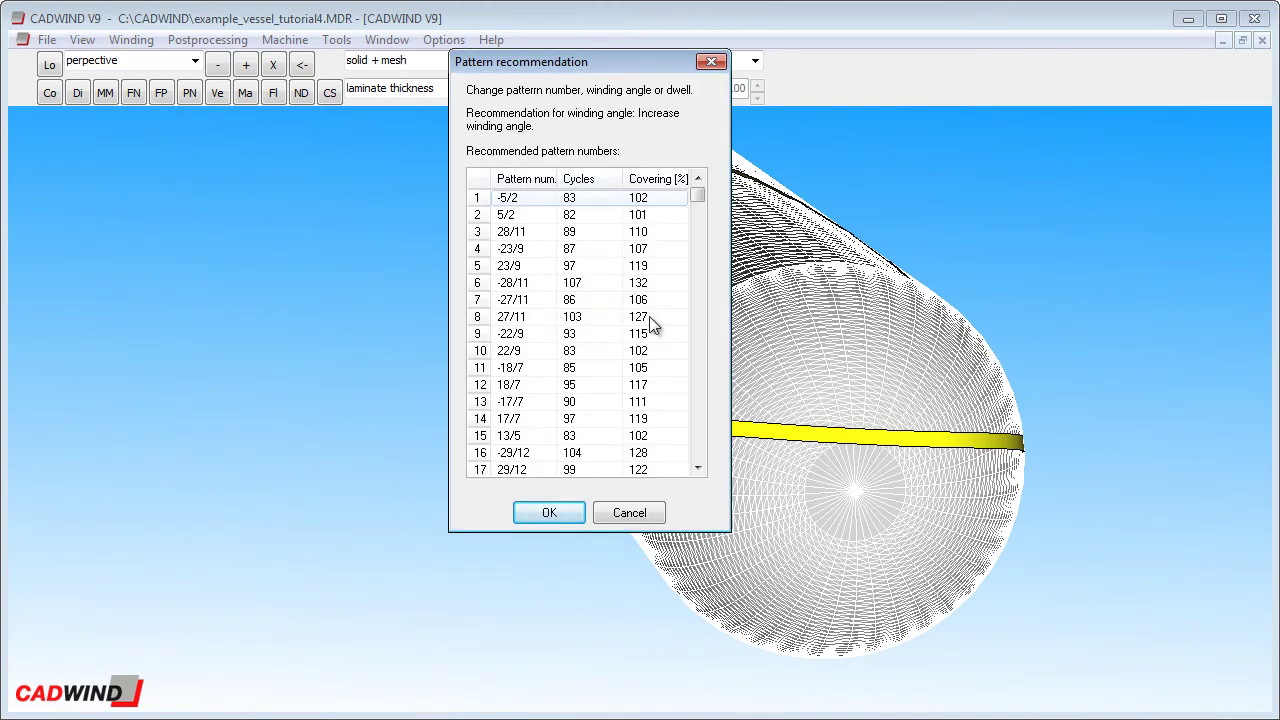
click(538, 264)
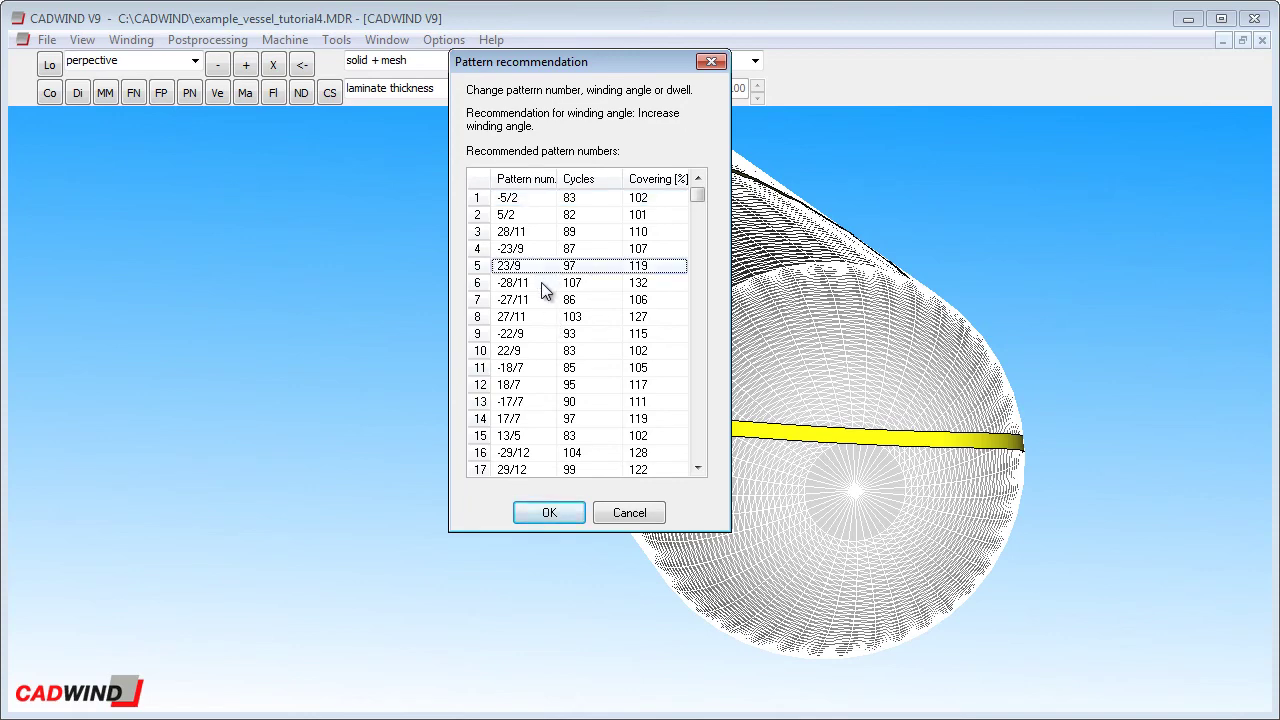
click(550, 513)
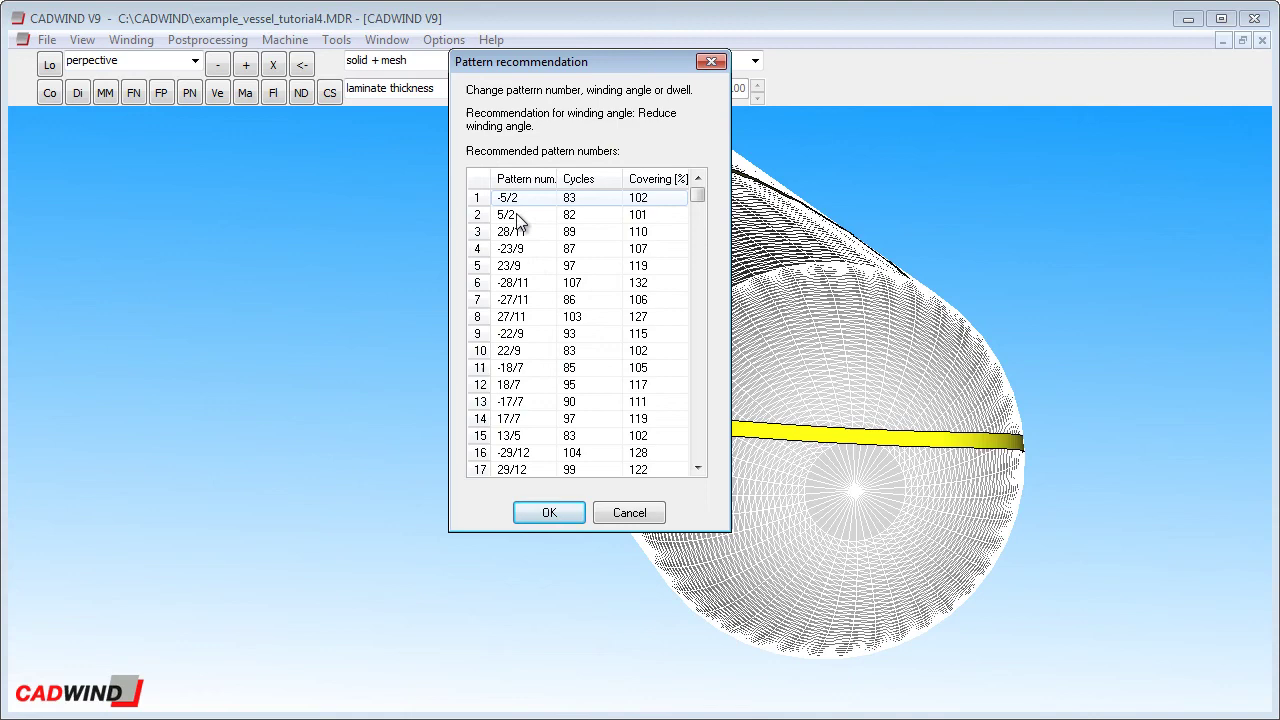
click(520, 216)
- Confirm pattern 5/2 in the recommendation dialog to wind the vessel non-geodesically
click(564, 513)
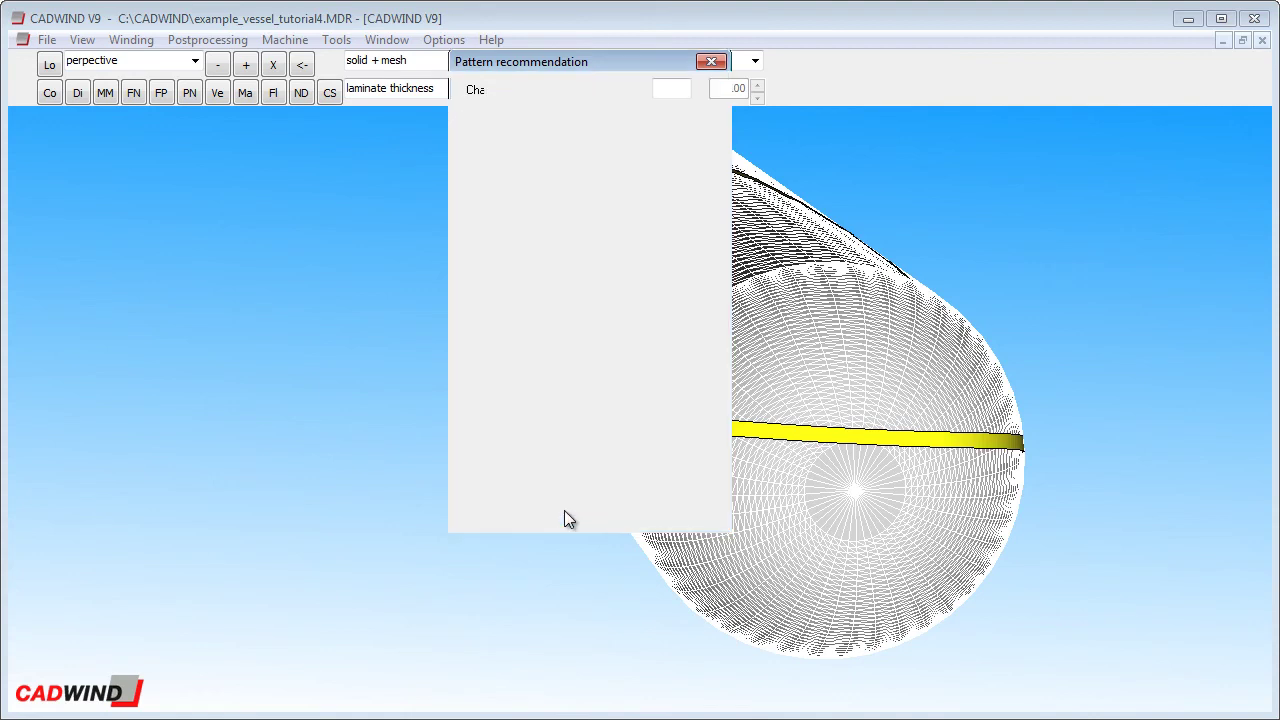